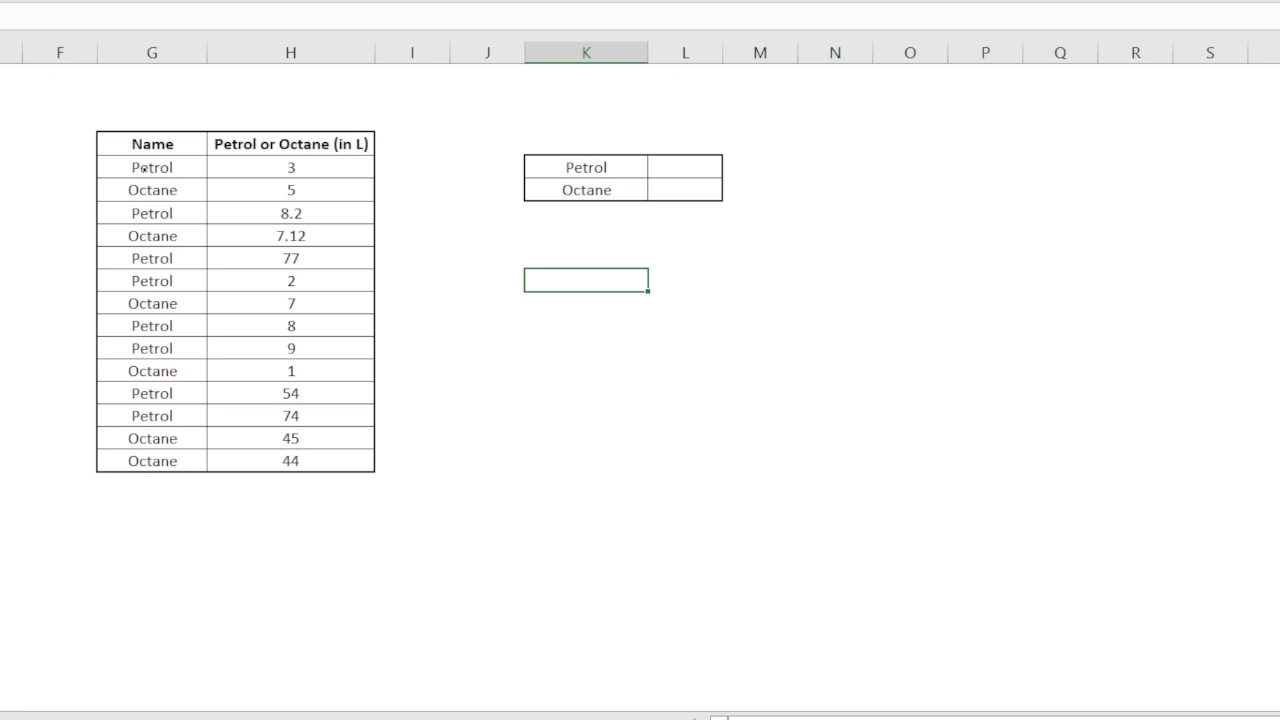
Step: Ink 'Petrol pump' below the table and dash marks beside the 3 and 8.2 rows
{"action": "mouse_move", "coordinate": [158, 498]}
{"action": "left_mouse_down"}
{"action": "mouse_move", "coordinate": [168, 522]}
{"action": "mouse_move", "coordinate": [200, 524]}
{"action": "mouse_move", "coordinate": [253, 510]}
{"action": "mouse_move", "coordinate": [300, 528]}
{"action": "mouse_move", "coordinate": [410, 498]}
{"action": "mouse_move", "coordinate": [414, 510]}
{"action": "left_mouse_up"}
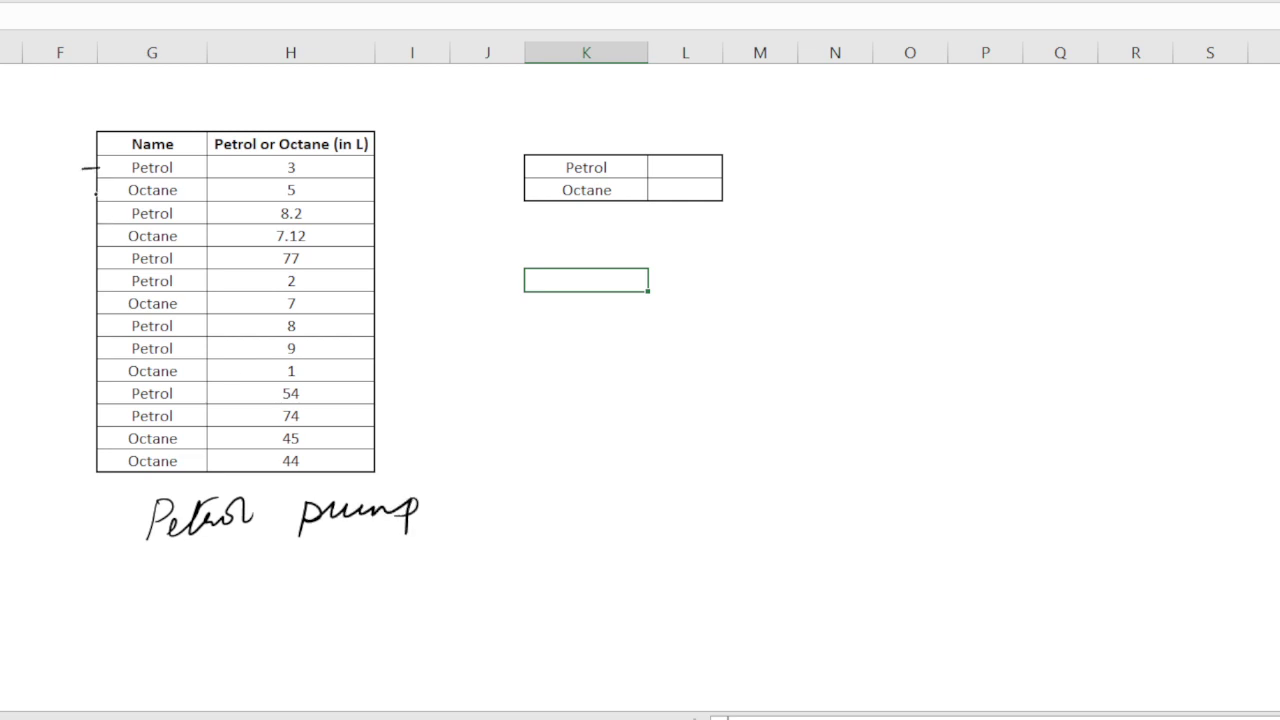
{"action": "left_click_drag", "start_coordinate": [367, 171], "coordinate": [379, 172]}
{"action": "left_click_drag", "start_coordinate": [367, 215], "coordinate": [378, 213]}
Step: Handwrite 'Average Petrol Sale' and 'Average Octane Sale', and turn the mark beside 3 into an equals sign
{"action": "mouse_move", "coordinate": [204, 557]}
{"action": "left_mouse_down"}
{"action": "mouse_move", "coordinate": [192, 587]}
{"action": "mouse_move", "coordinate": [240, 566]}
{"action": "mouse_move", "coordinate": [312, 568]}
{"action": "mouse_move", "coordinate": [286, 616]}
{"action": "left_mouse_up"}
{"action": "left_click_drag", "start_coordinate": [310, 574], "coordinate": [326, 576]}
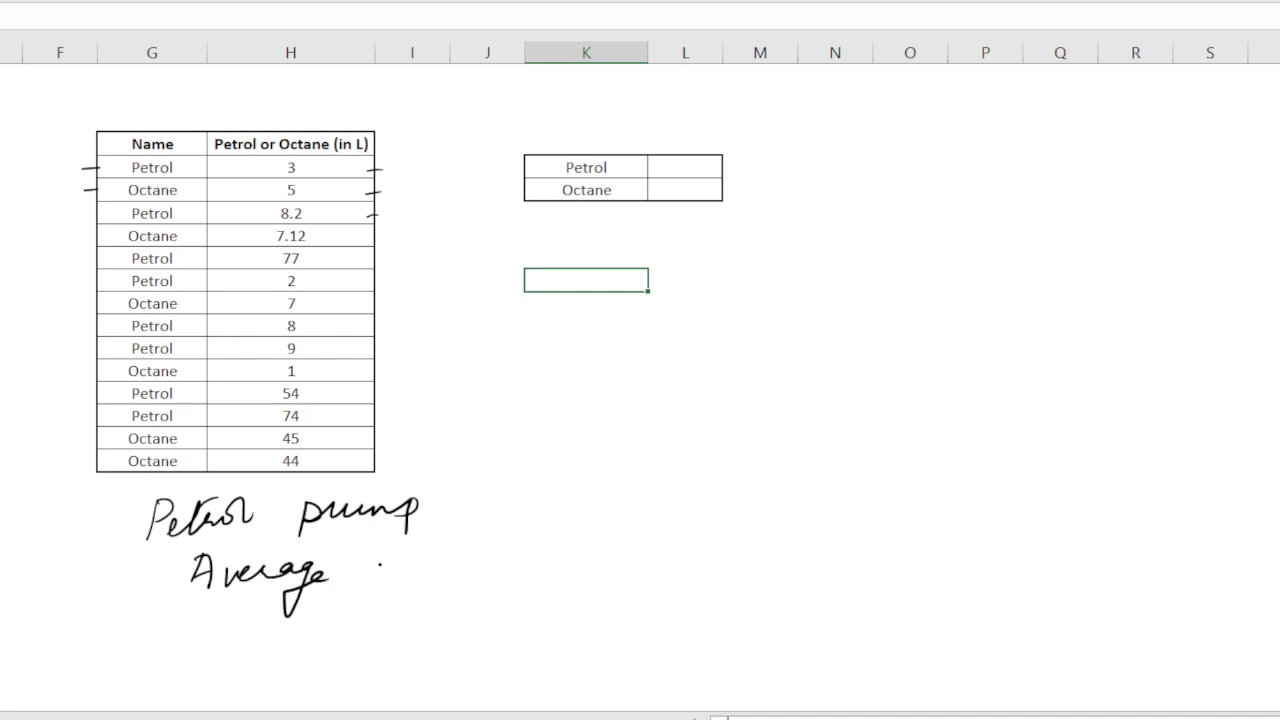
{"action": "mouse_move", "coordinate": [368, 552]}
{"action": "left_mouse_down"}
{"action": "mouse_move", "coordinate": [363, 584]}
{"action": "mouse_move", "coordinate": [372, 568]}
{"action": "mouse_move", "coordinate": [472, 564]}
{"action": "mouse_move", "coordinate": [536, 526]}
{"action": "mouse_move", "coordinate": [564, 540]}
{"action": "left_mouse_up"}
{"action": "mouse_move", "coordinate": [234, 604]}
{"action": "left_mouse_down"}
{"action": "mouse_move", "coordinate": [222, 634]}
{"action": "mouse_move", "coordinate": [264, 618]}
{"action": "mouse_move", "coordinate": [346, 622]}
{"action": "left_mouse_up"}
{"action": "mouse_move", "coordinate": [384, 598]}
{"action": "left_mouse_down"}
{"action": "mouse_move", "coordinate": [446, 590]}
{"action": "mouse_move", "coordinate": [482, 606]}
{"action": "mouse_move", "coordinate": [444, 590]}
{"action": "left_mouse_up"}
{"action": "left_click_drag", "start_coordinate": [480, 602], "coordinate": [520, 606]}
{"action": "left_click_drag", "start_coordinate": [552, 590], "coordinate": [606, 590]}
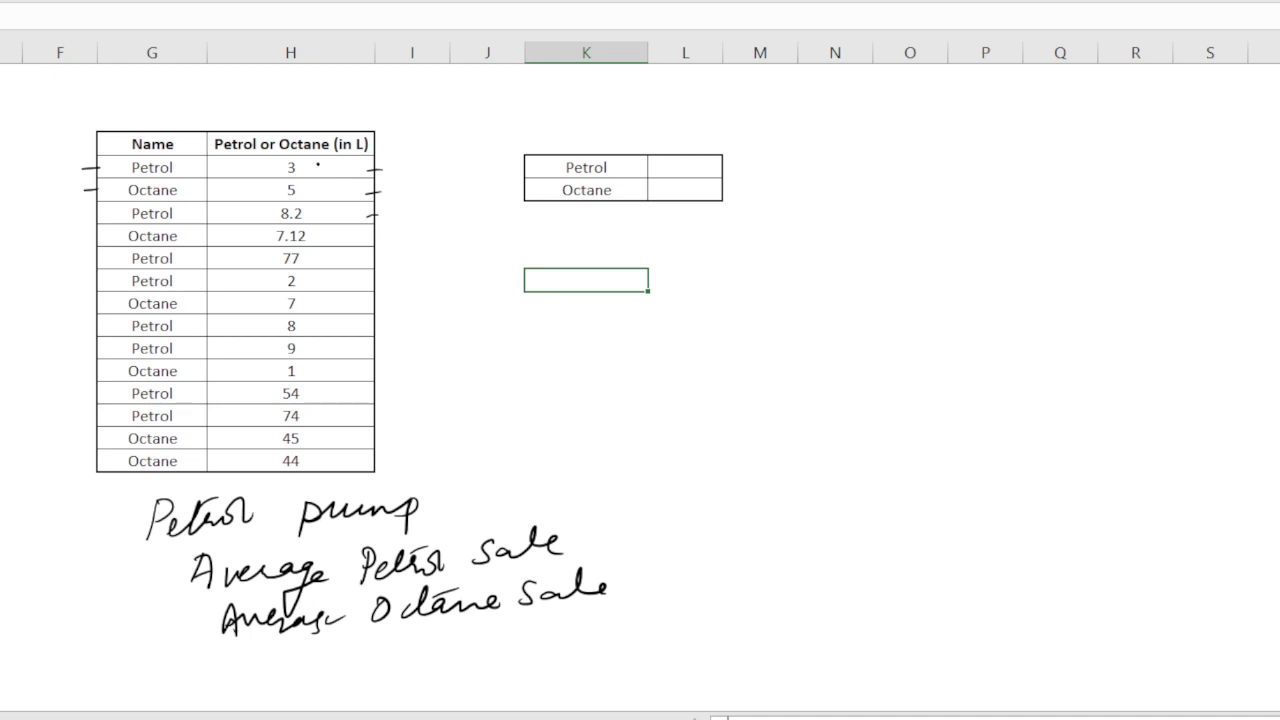
{"action": "left_click_drag", "start_coordinate": [369, 166], "coordinate": [382, 165]}
Step: Handwrite the fraction x₁ + x₂ + … over n to the right of the notes
{"action": "left_click_drag", "start_coordinate": [553, 440], "coordinate": [564, 452]}
{"action": "left_click_drag", "start_coordinate": [581, 455], "coordinate": [582, 465]}
{"action": "mouse_move", "coordinate": [600, 448]}
{"action": "left_mouse_down"}
{"action": "mouse_move", "coordinate": [634, 448]}
{"action": "mouse_move", "coordinate": [616, 458]}
{"action": "left_mouse_up"}
{"action": "mouse_move", "coordinate": [640, 442]}
{"action": "left_mouse_down"}
{"action": "mouse_move", "coordinate": [660, 458]}
{"action": "mouse_move", "coordinate": [720, 456]}
{"action": "left_mouse_up"}
{"action": "left_click_drag", "start_coordinate": [745, 448], "coordinate": [760, 447]}
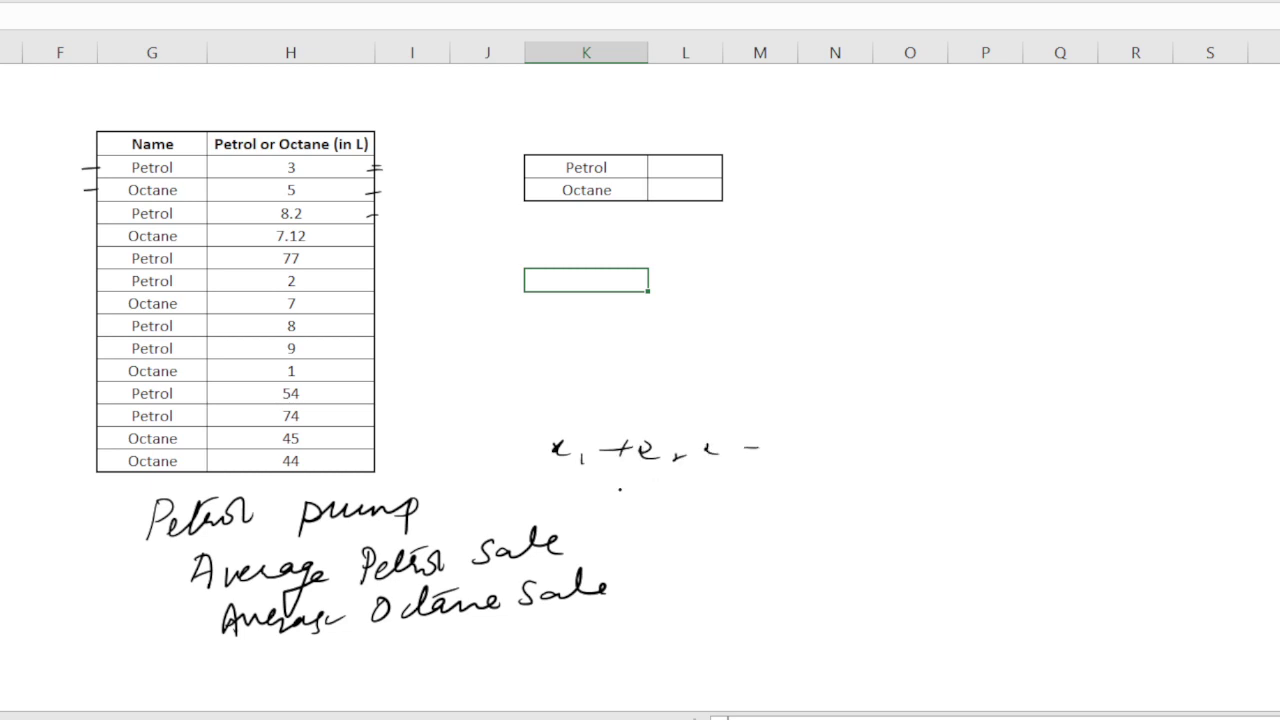
{"action": "left_click_drag", "start_coordinate": [565, 491], "coordinate": [737, 476]}
{"action": "left_click_drag", "start_coordinate": [630, 500], "coordinate": [655, 512]}
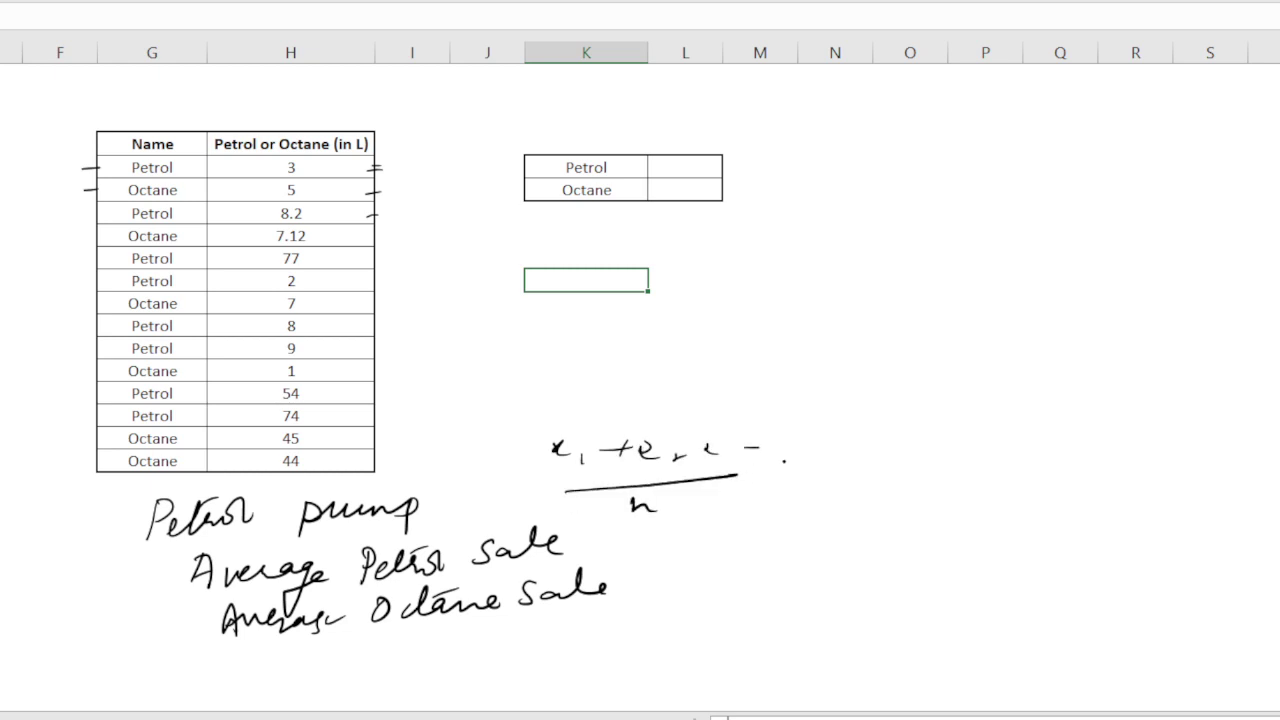
Step: Write '= Petrol' beside the fraction, underline it, and add a small ink dot by the notes
{"action": "left_click_drag", "start_coordinate": [772, 468], "coordinate": [798, 464]}
{"action": "mouse_move", "coordinate": [812, 432]}
{"action": "left_mouse_down"}
{"action": "mouse_move", "coordinate": [818, 466]}
{"action": "mouse_move", "coordinate": [848, 450]}
{"action": "mouse_move", "coordinate": [896, 455]}
{"action": "left_mouse_up"}
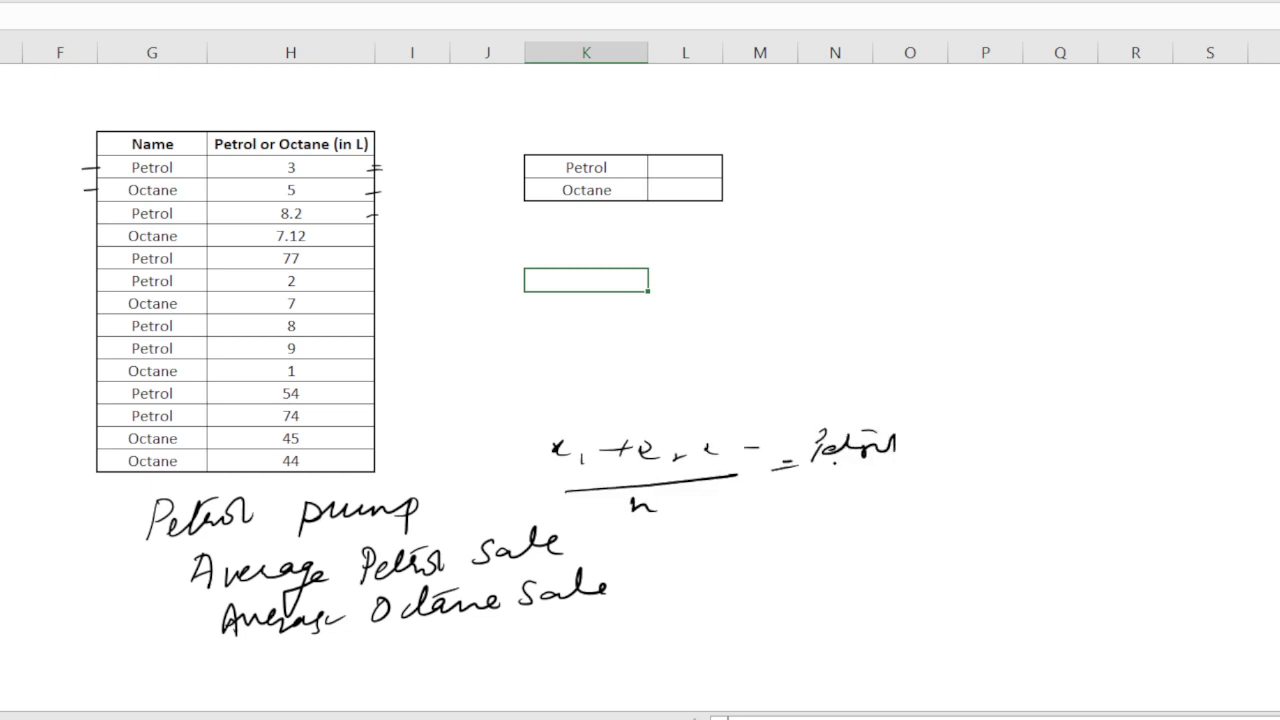
{"action": "left_click_drag", "start_coordinate": [780, 483], "coordinate": [836, 476]}
{"action": "left_click", "coordinate": [166, 585]}
Step: Ink '= average if (range' under the notes and a vertical arrow spanning the table
{"action": "mouse_move", "coordinate": [183, 676]}
{"action": "left_mouse_down"}
{"action": "mouse_move", "coordinate": [248, 680]}
{"action": "mouse_move", "coordinate": [324, 656]}
{"action": "mouse_move", "coordinate": [372, 668]}
{"action": "left_mouse_up"}
{"action": "mouse_move", "coordinate": [394, 640]}
{"action": "left_mouse_down"}
{"action": "mouse_move", "coordinate": [380, 678]}
{"action": "mouse_move", "coordinate": [394, 656]}
{"action": "mouse_move", "coordinate": [424, 668]}
{"action": "left_mouse_up"}
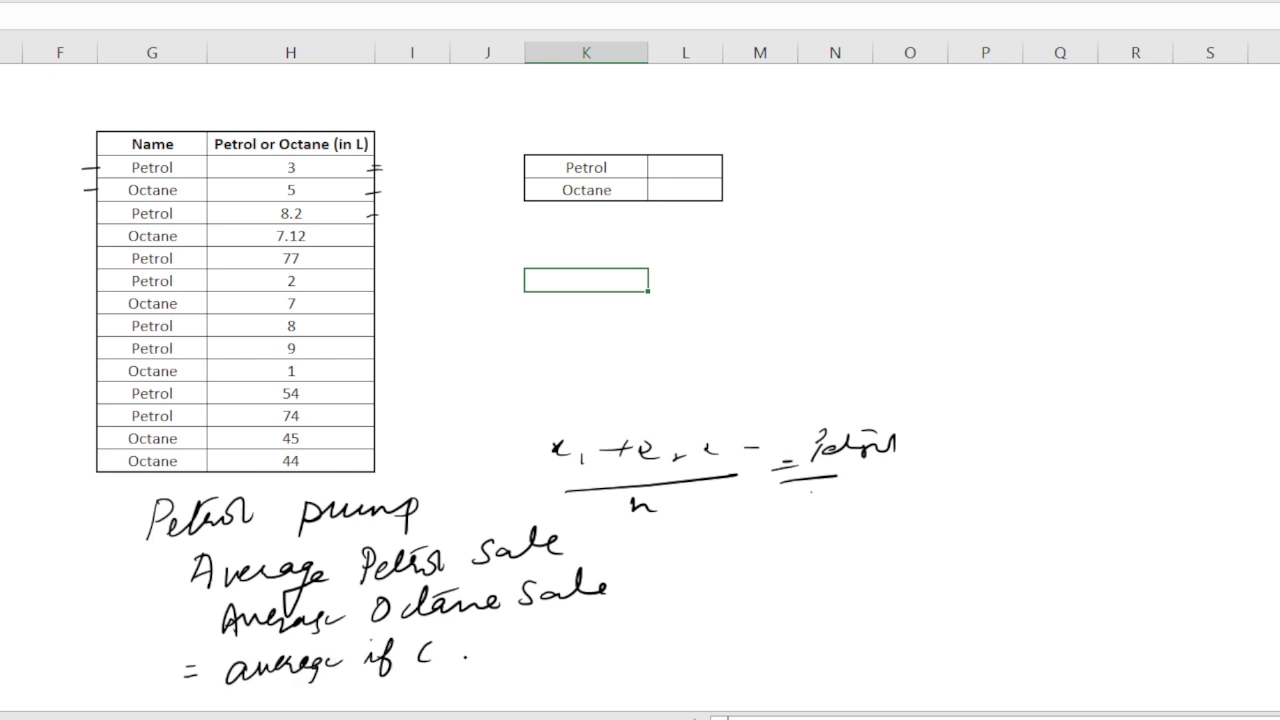
{"action": "mouse_move", "coordinate": [455, 662]}
{"action": "left_mouse_down"}
{"action": "mouse_move", "coordinate": [498, 652]}
{"action": "mouse_move", "coordinate": [520, 686]}
{"action": "mouse_move", "coordinate": [528, 650]}
{"action": "left_mouse_up"}
{"action": "left_click", "coordinate": [533, 657]}
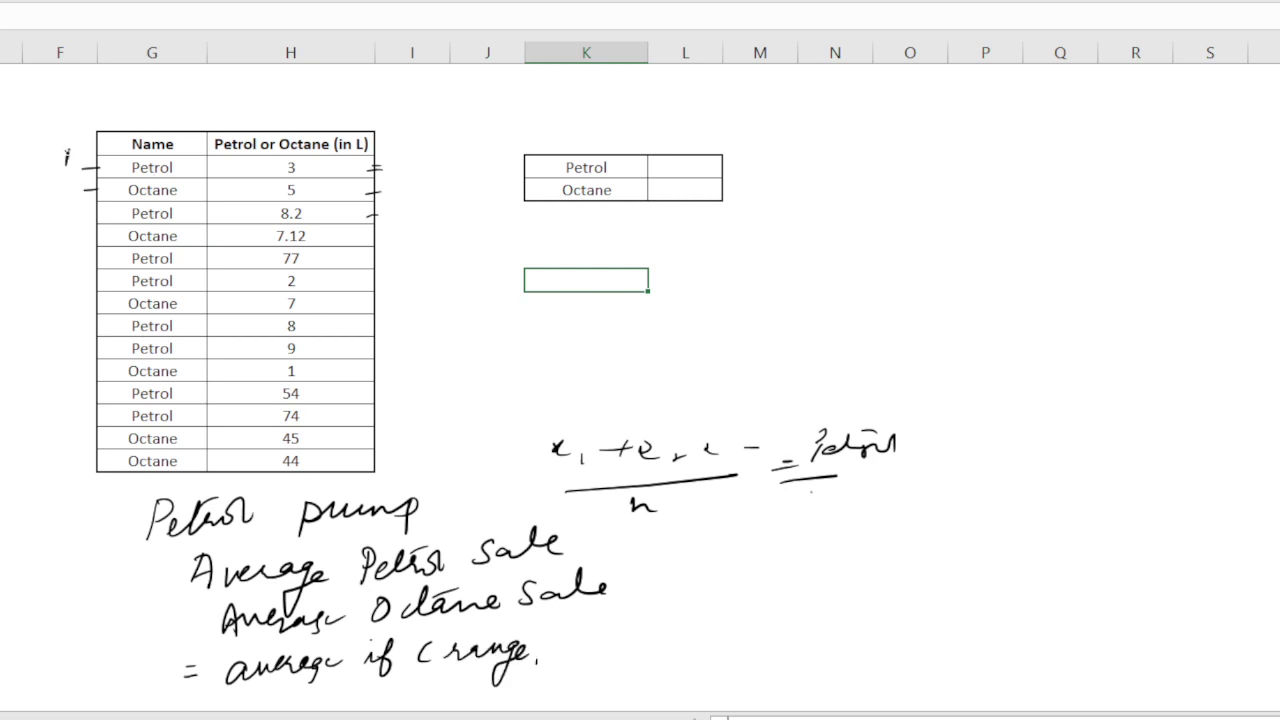
{"action": "left_click_drag", "start_coordinate": [67, 152], "coordinate": [75, 466]}
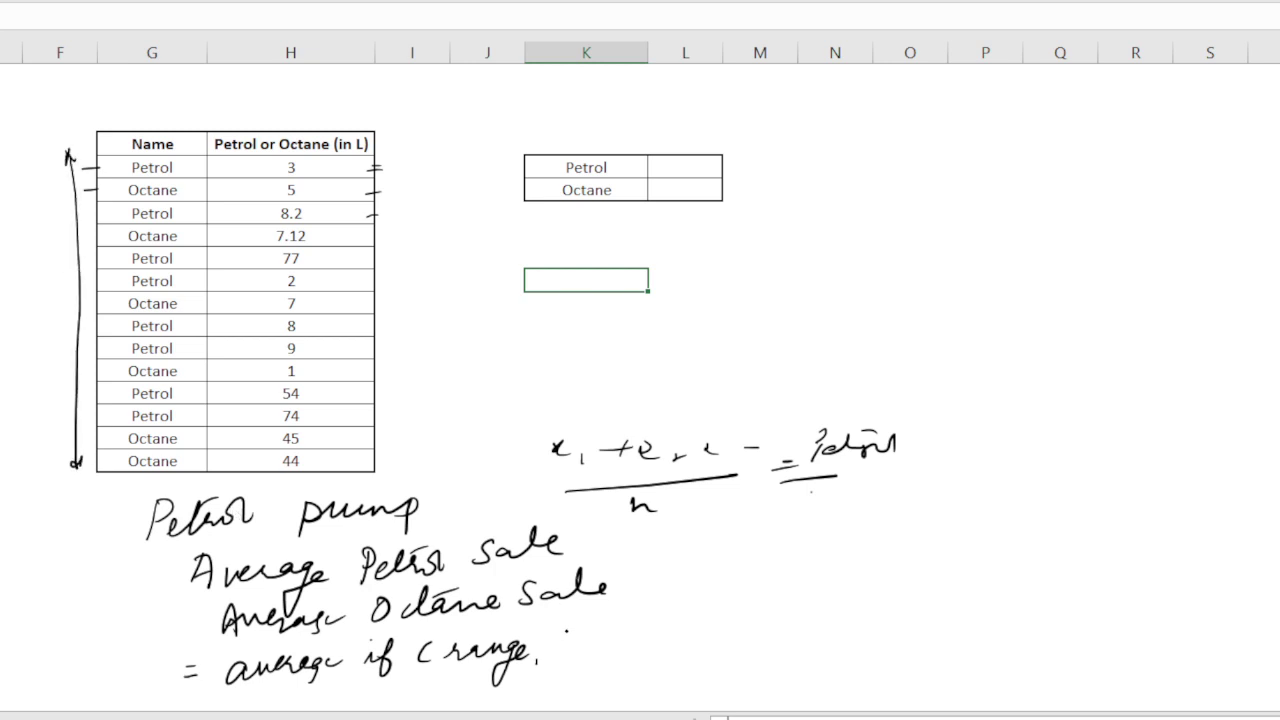
Step: Finish the syntax with 'Criteria, [average_range])' and underline the range and Criteria arguments
{"action": "mouse_move", "coordinate": [568, 630]}
{"action": "left_mouse_down"}
{"action": "mouse_move", "coordinate": [556, 650]}
{"action": "mouse_move", "coordinate": [606, 626]}
{"action": "mouse_move", "coordinate": [666, 626]}
{"action": "left_mouse_up"}
{"action": "left_click", "coordinate": [687, 626]}
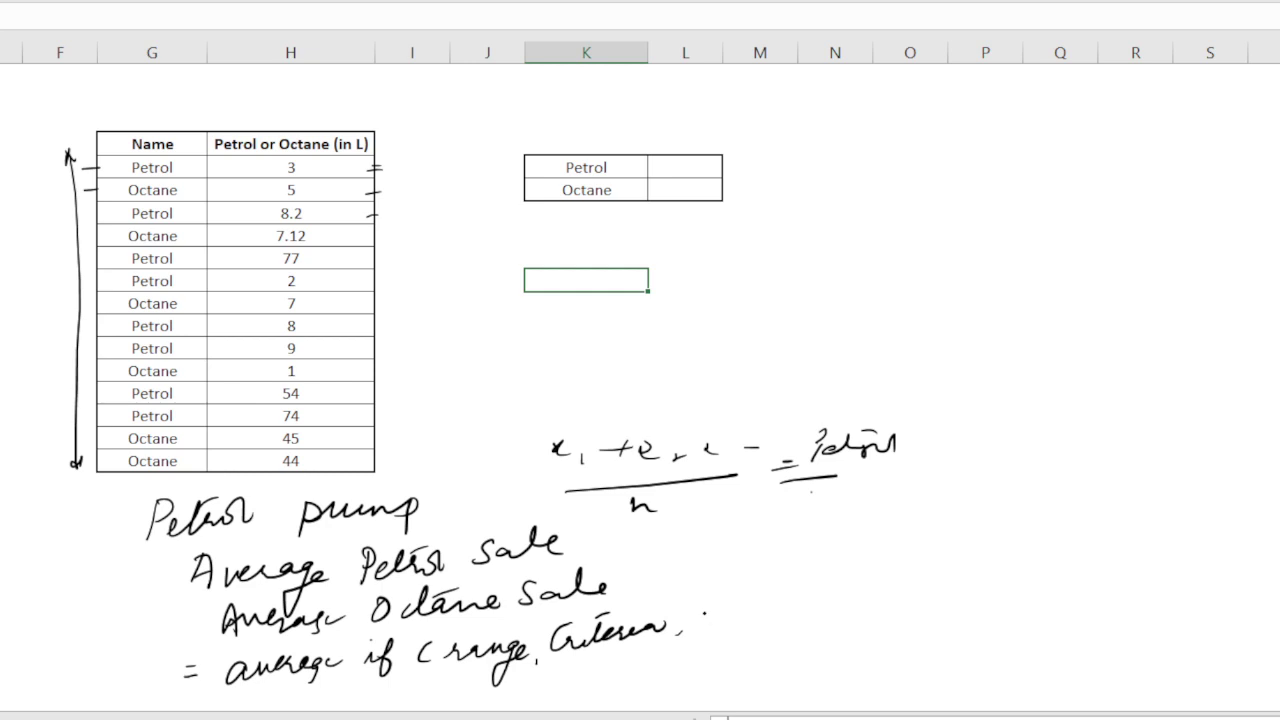
{"action": "mouse_move", "coordinate": [718, 610]}
{"action": "left_mouse_down"}
{"action": "mouse_move", "coordinate": [714, 636]}
{"action": "mouse_move", "coordinate": [854, 612]}
{"action": "left_mouse_up"}
{"action": "mouse_move", "coordinate": [868, 620]}
{"action": "left_mouse_down"}
{"action": "mouse_move", "coordinate": [908, 604]}
{"action": "mouse_move", "coordinate": [934, 620]}
{"action": "left_mouse_up"}
{"action": "left_click", "coordinate": [928, 600]}
{"action": "left_click_drag", "start_coordinate": [946, 576], "coordinate": [940, 624]}
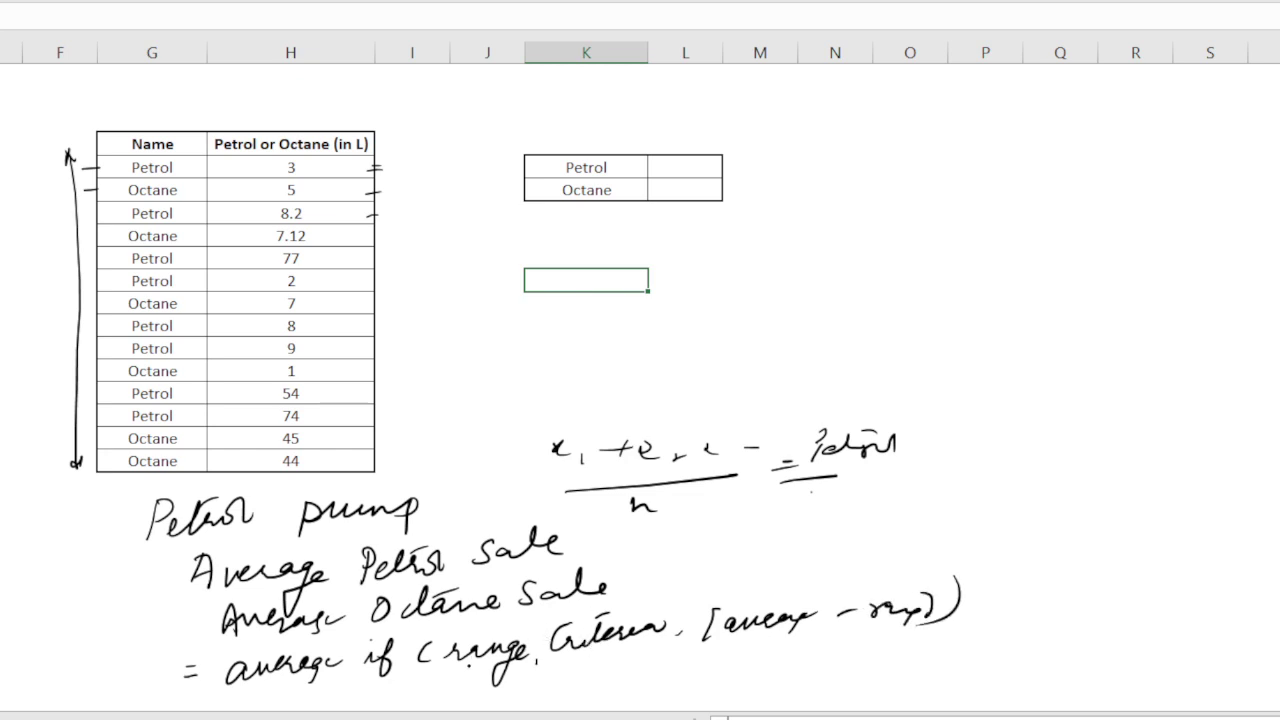
{"action": "left_click_drag", "start_coordinate": [452, 670], "coordinate": [482, 670]}
{"action": "left_click_drag", "start_coordinate": [570, 658], "coordinate": [938, 624]}
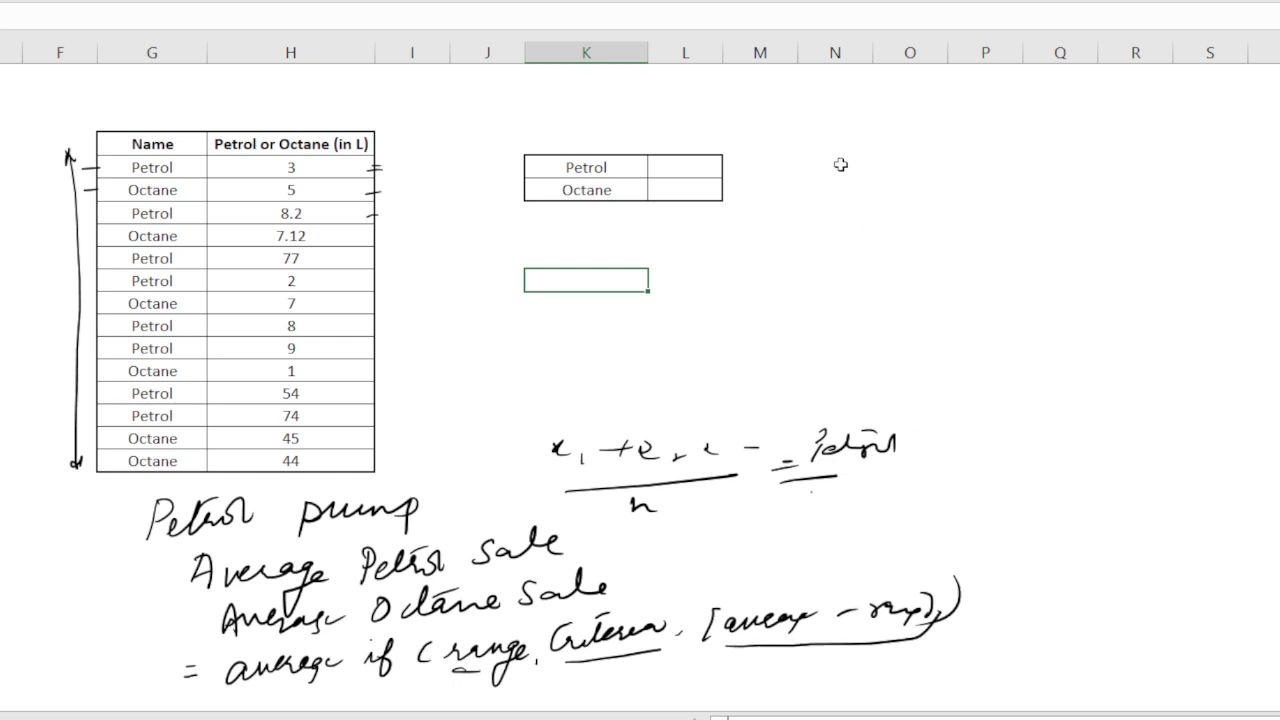
Step: In the cell beside Petrol, start =averageif( with the range G4:G18, fixing the misspelling
{"action": "left_click", "coordinate": [671, 180]}
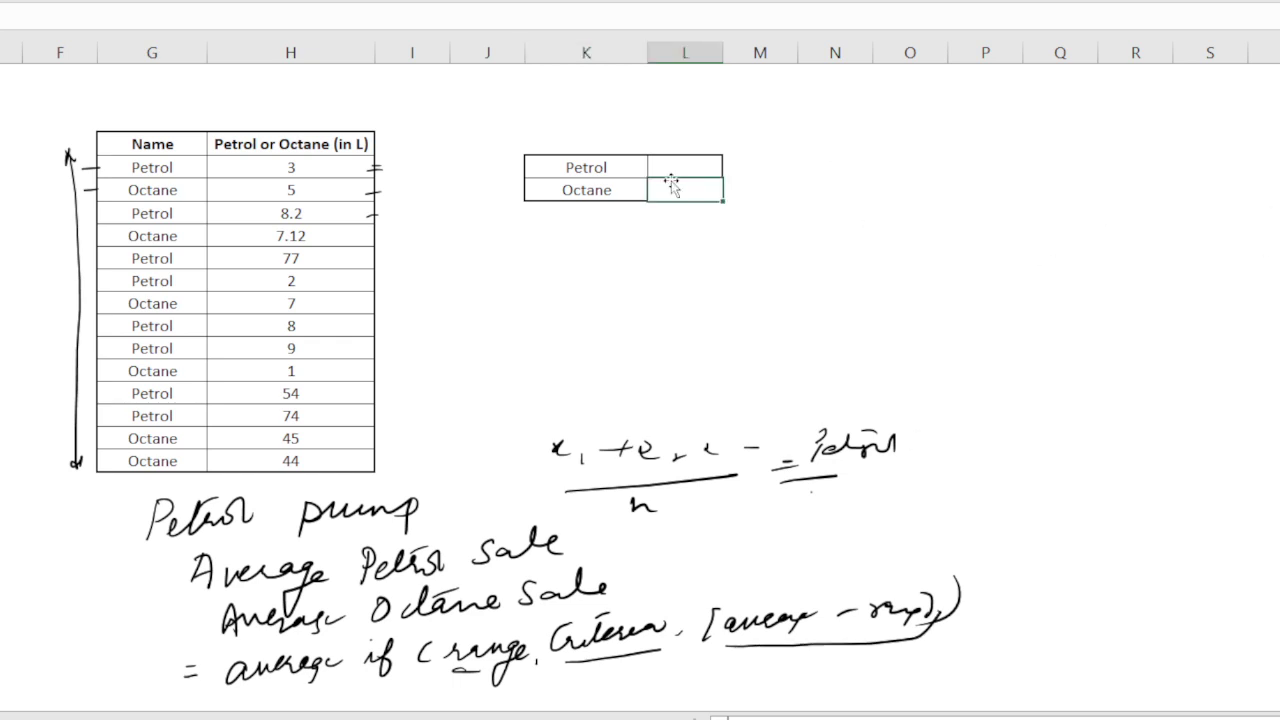
{"action": "key", "text": "Up"}
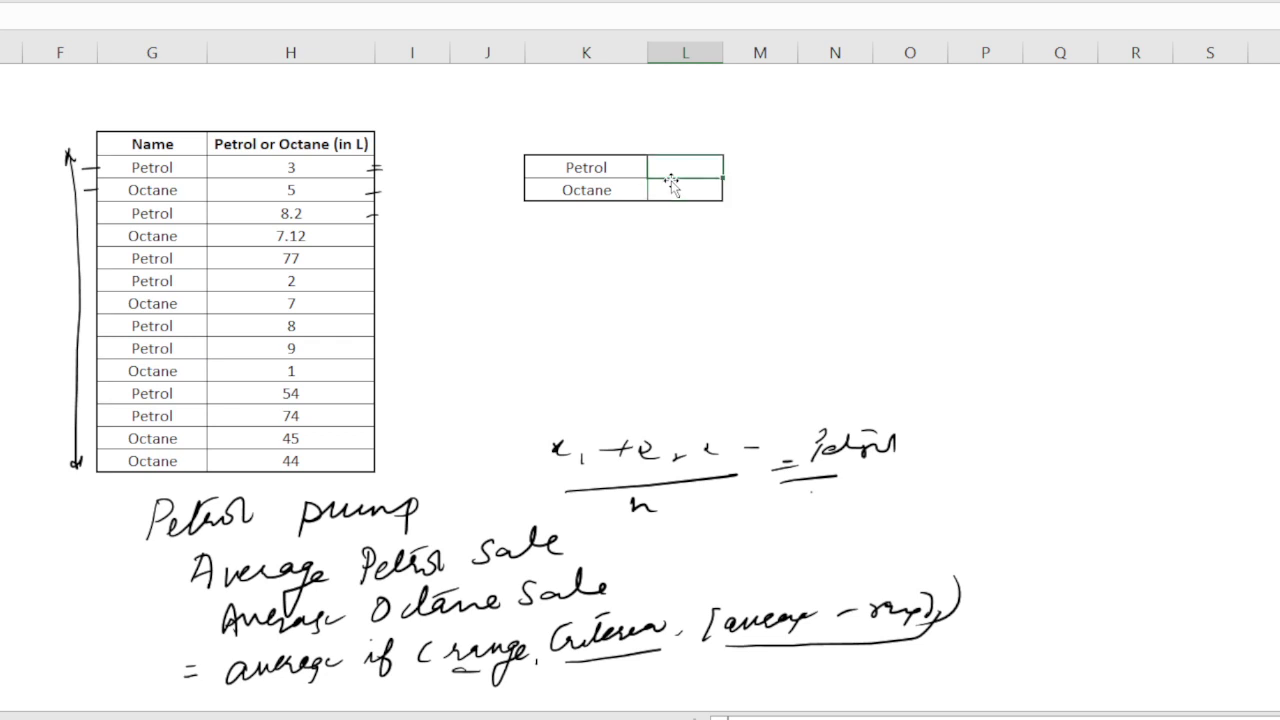
{"action": "type", "text": "=avare"}
{"action": "type", "text": "gae+"}
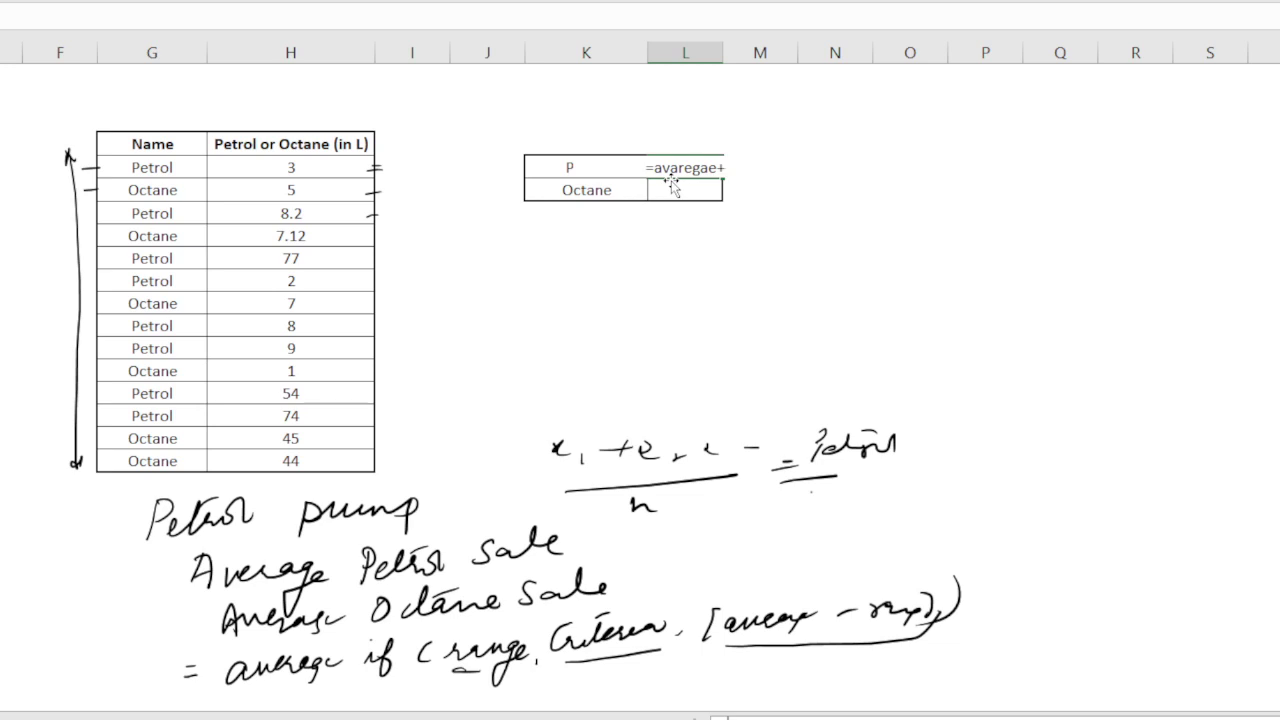
{"action": "key", "text": "BackSpace"}
{"action": "key", "text": "BackSpace"}
{"action": "key", "text": "BackSpace"}
{"action": "key", "text": "BackSpace"}
{"action": "key", "text": "BackSpace"}
{"action": "key", "text": "BackSpace"}
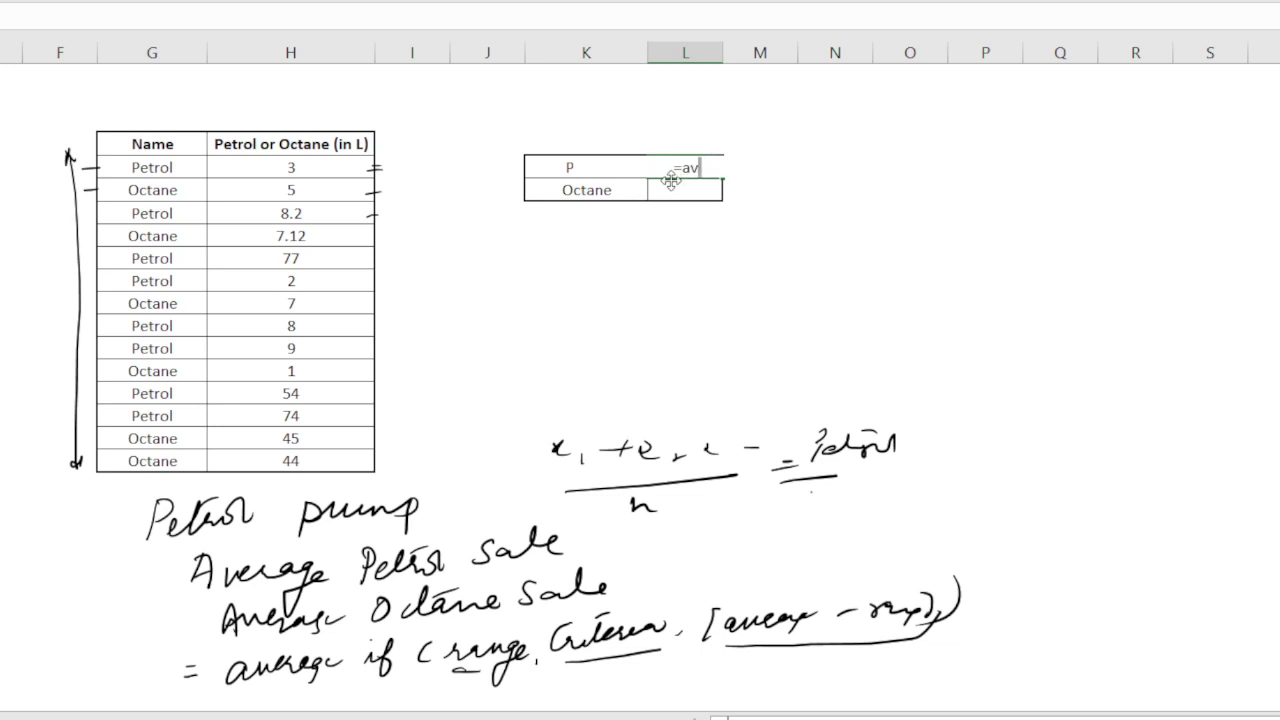
{"action": "type", "text": "erage"}
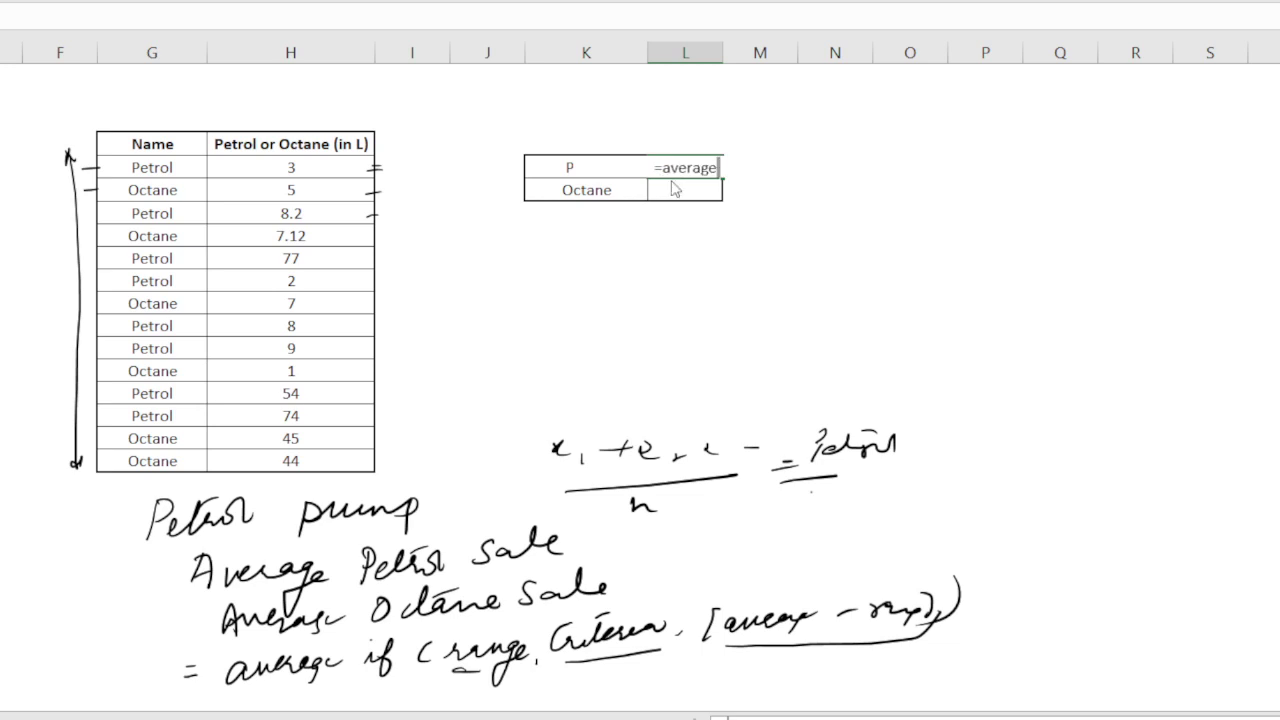
{"action": "type", "text": "if("}
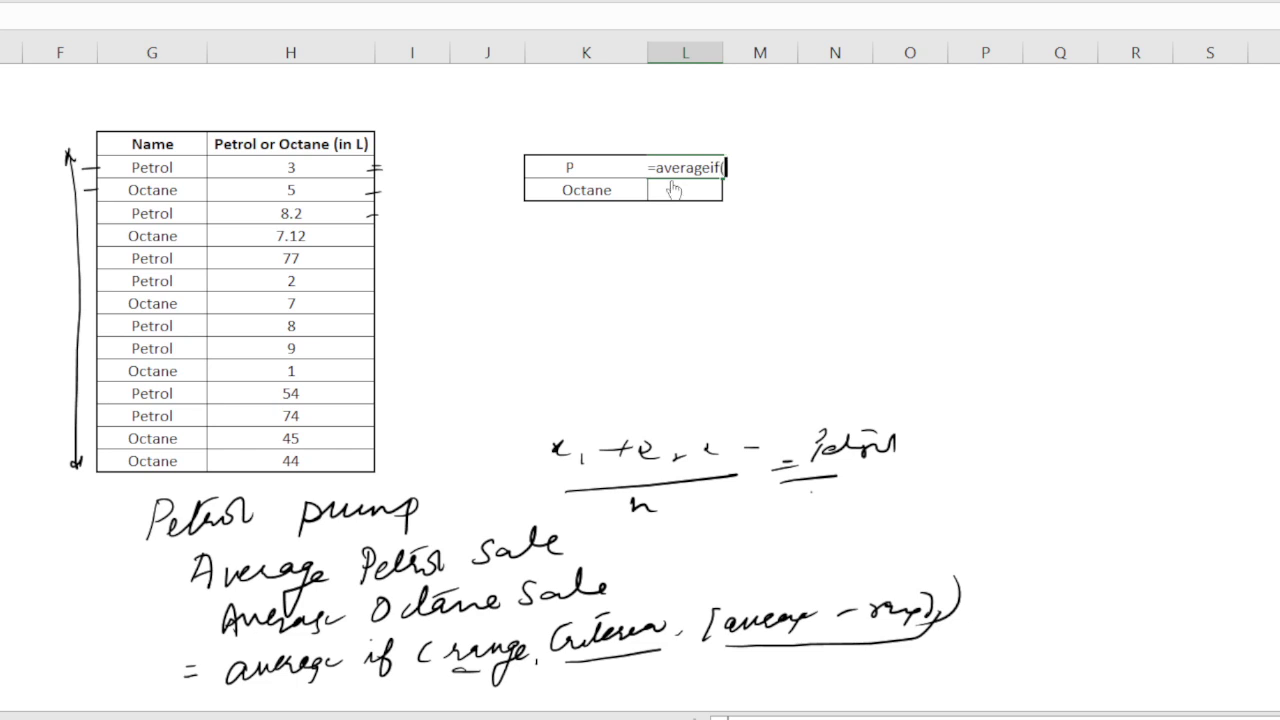
{"action": "key", "text": "Left"}
{"action": "key", "text": "Left"}
{"action": "key", "text": "Left"}
{"action": "key", "text": "Left"}
{"action": "key", "text": "Left"}
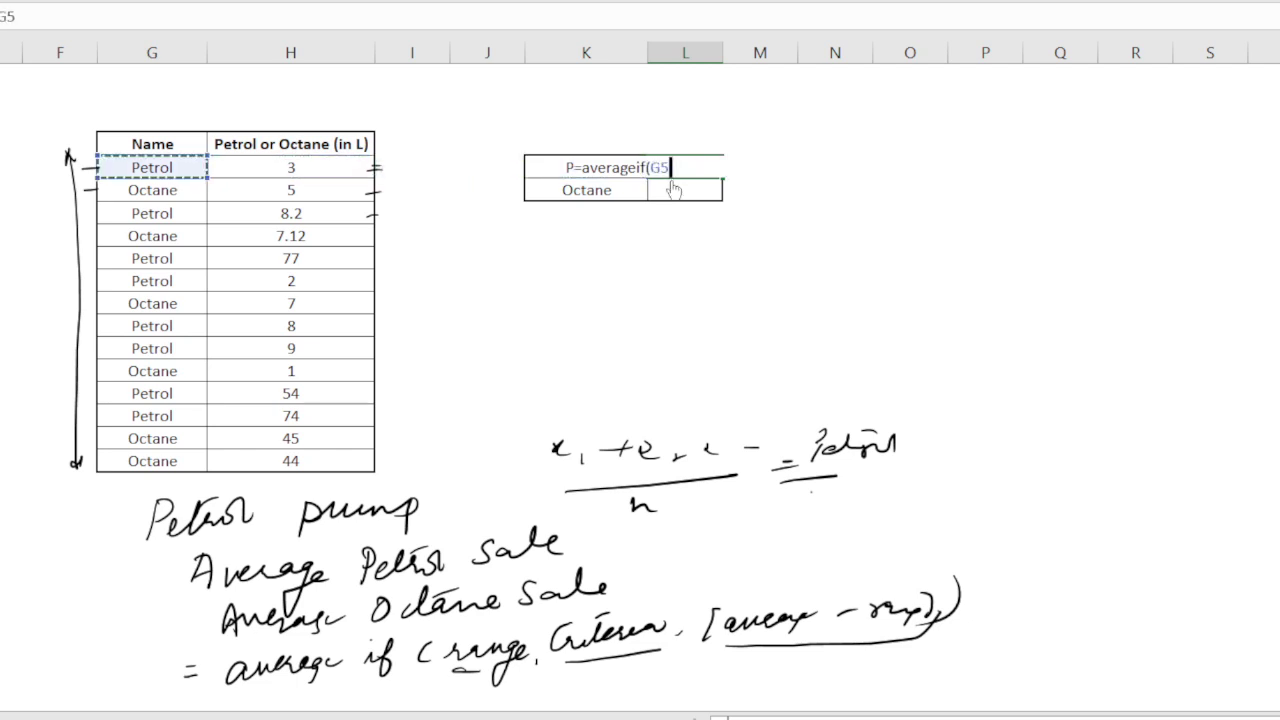
{"action": "key", "text": "Left"}
{"action": "key", "text": "Right"}
{"action": "key", "text": "Up"}
{"action": "key", "text": "ctrl+shift+Down"}
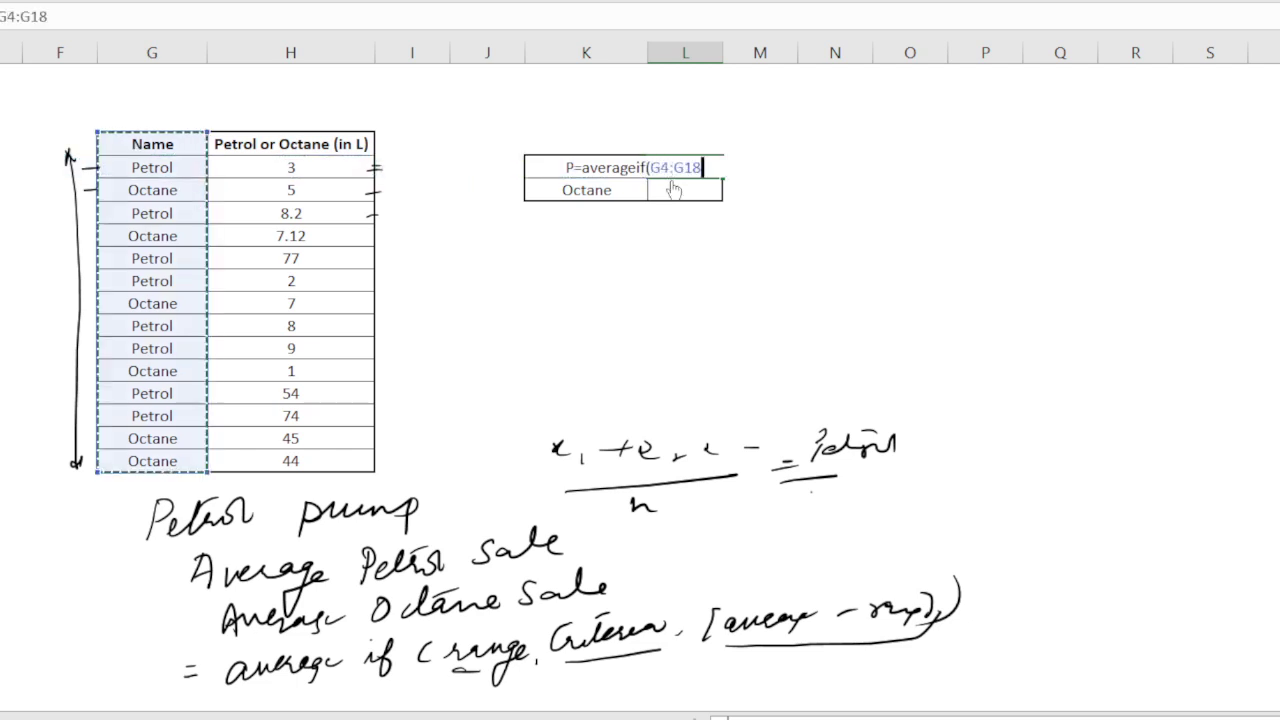
Step: Add criteria K5 and average range H4:H18, closing the formula to show 29.4
{"action": "type", "text": ","}
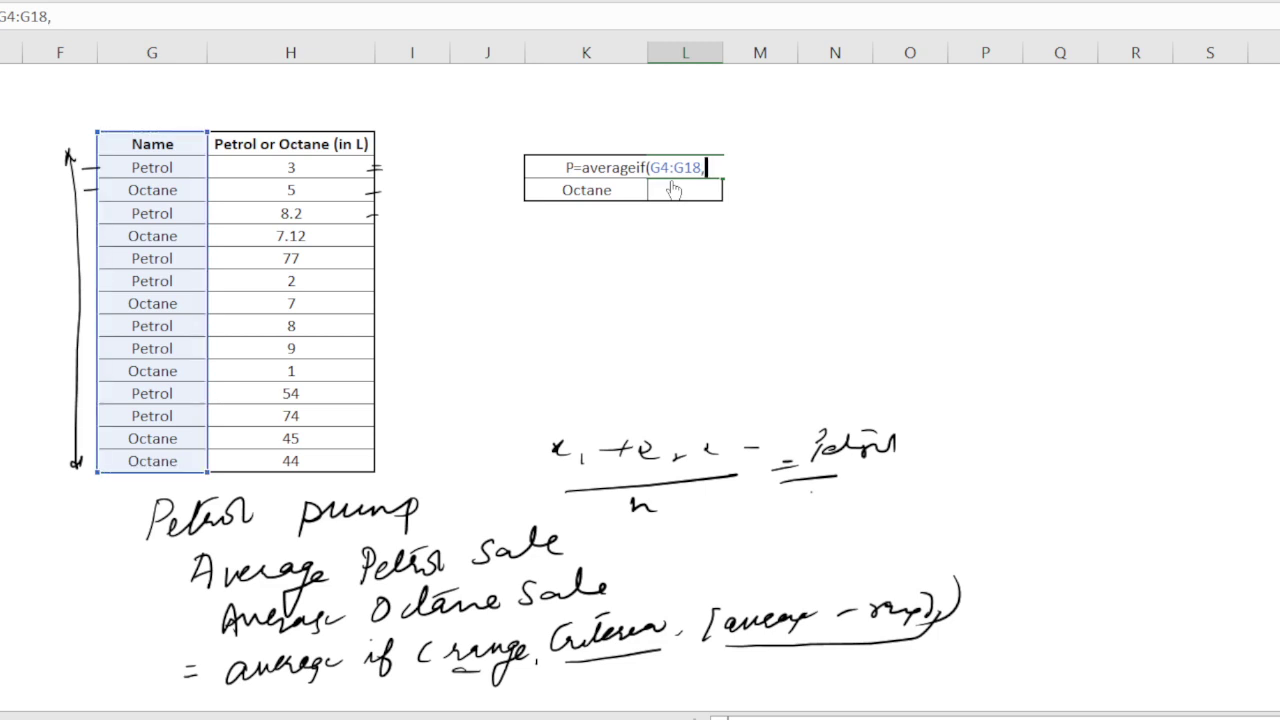
{"action": "key", "text": "Left"}
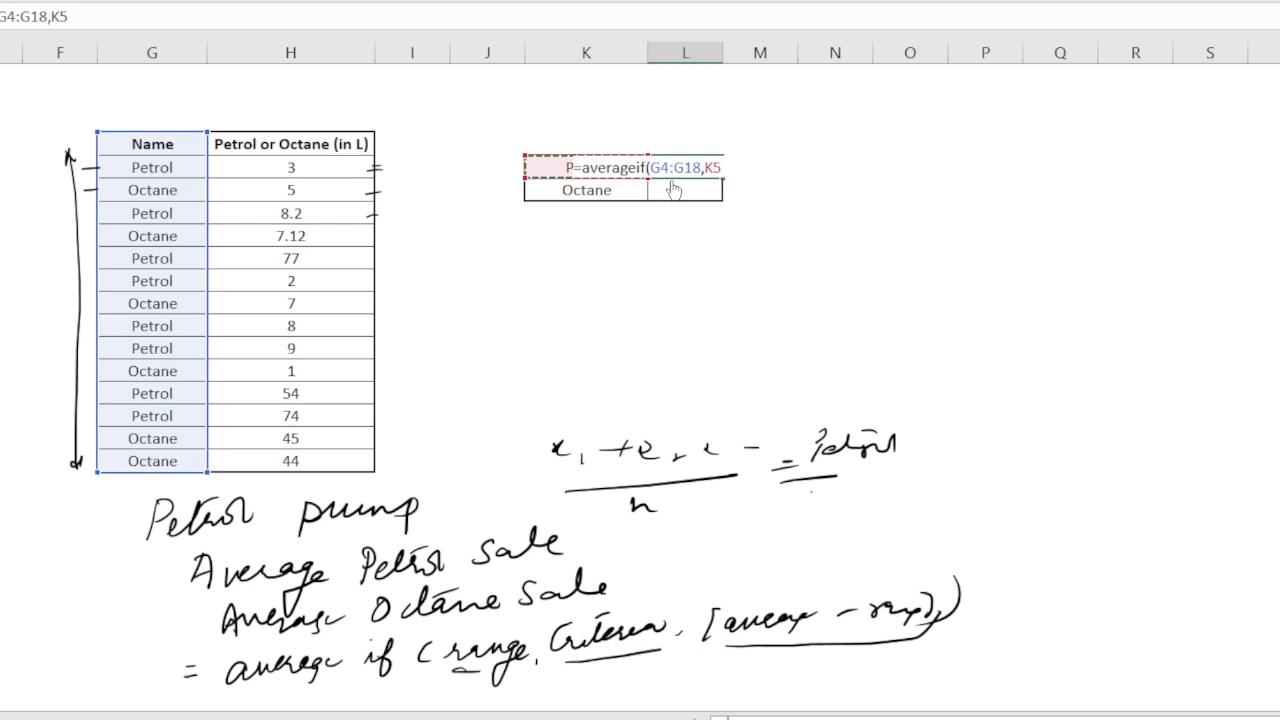
{"action": "type", "text": ","}
{"action": "key", "text": "Left"}
{"action": "key", "text": "Left"}
{"action": "key", "text": "Left"}
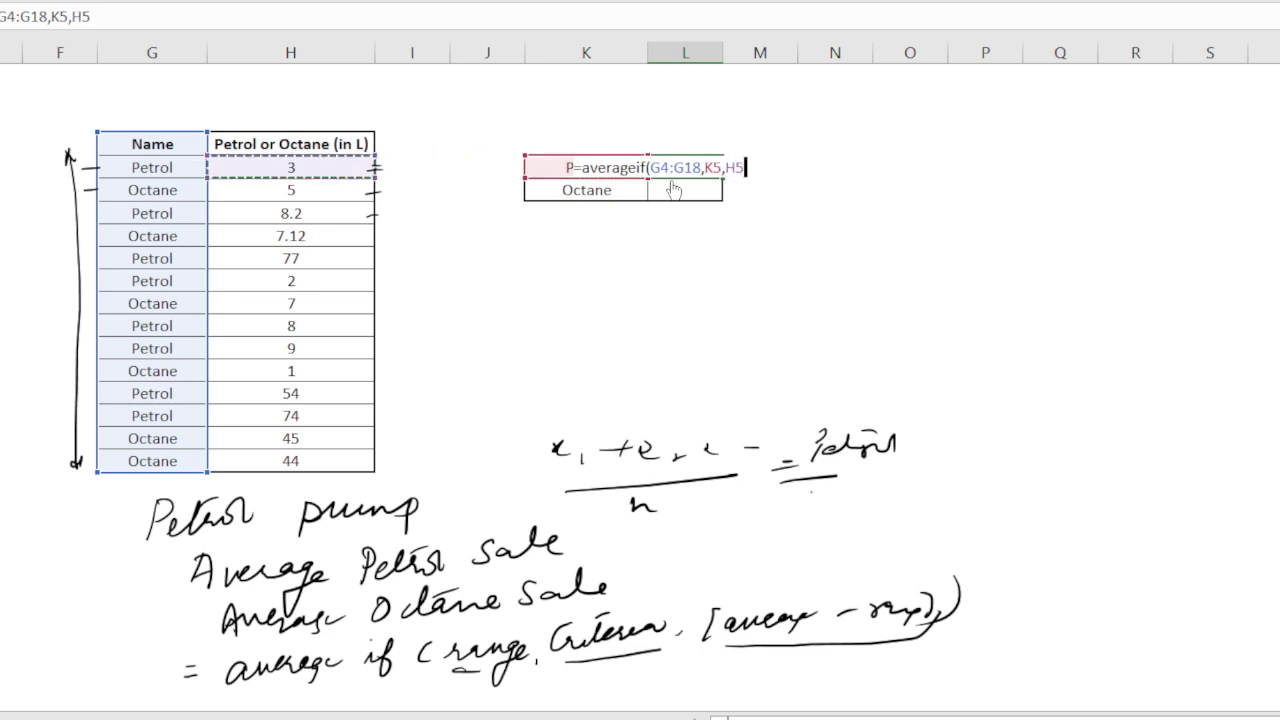
{"action": "key", "text": "Up"}
{"action": "key", "text": "ctrl+shift+Down"}
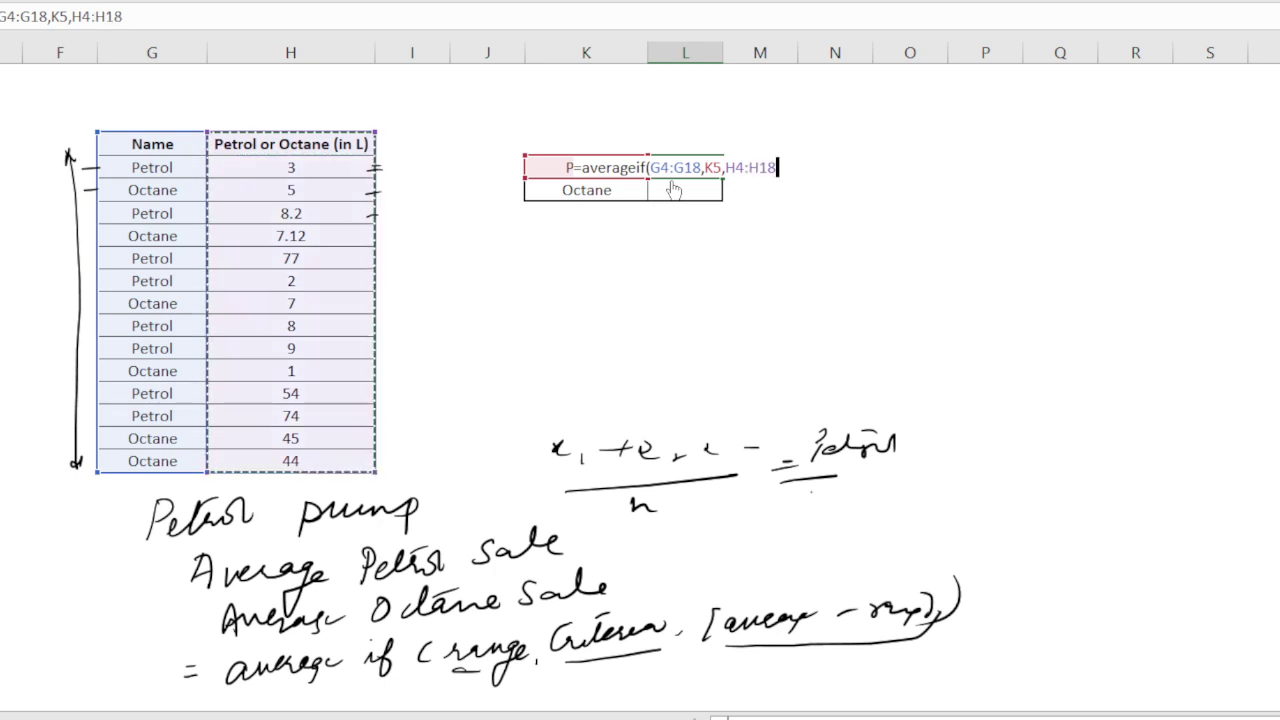
{"action": "type", "text": ")"}
{"action": "key", "text": "Return"}
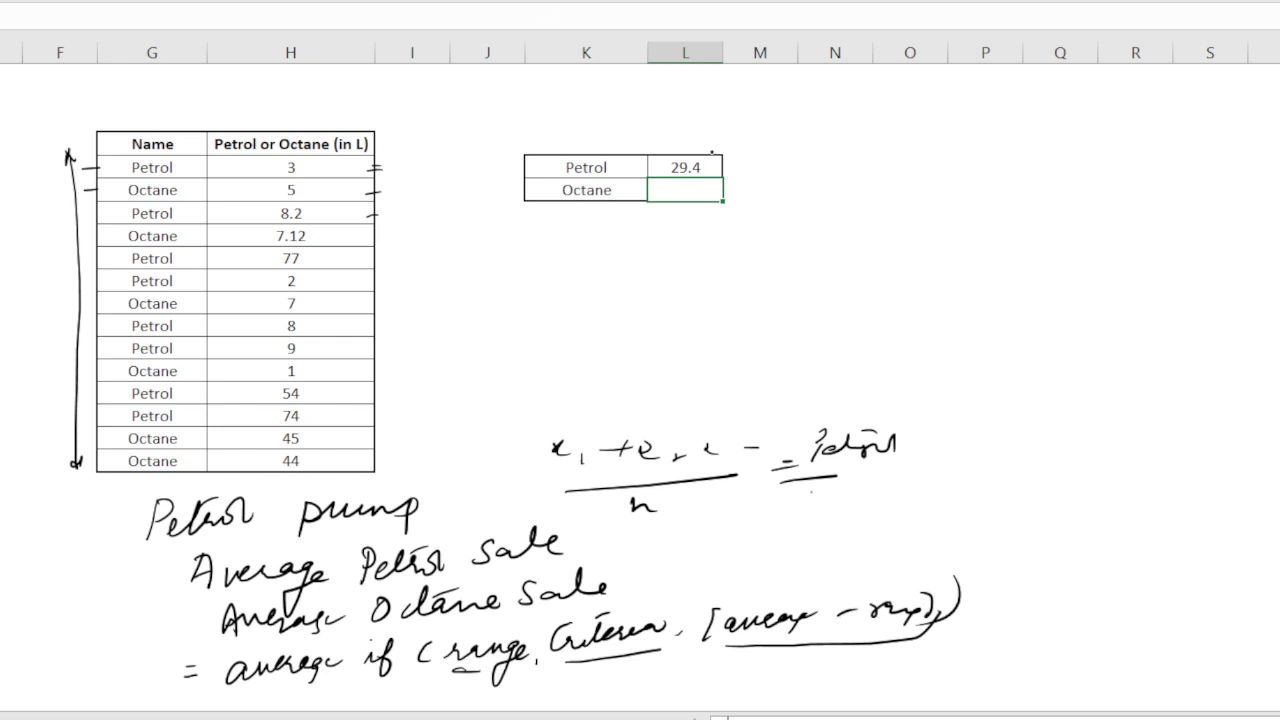
Step: Ink an arrow from the 29.4 result and write 'Average 29.4 L' beside it
{"action": "mouse_move", "coordinate": [716, 166]}
{"action": "left_mouse_down"}
{"action": "mouse_move", "coordinate": [872, 146]}
{"action": "mouse_move", "coordinate": [880, 172]}
{"action": "mouse_move", "coordinate": [900, 146]}
{"action": "mouse_move", "coordinate": [998, 148]}
{"action": "left_mouse_up"}
{"action": "mouse_move", "coordinate": [1014, 120]}
{"action": "left_mouse_down"}
{"action": "mouse_move", "coordinate": [1080, 166]}
{"action": "mouse_move", "coordinate": [1098, 148]}
{"action": "left_mouse_up"}
{"action": "left_click", "coordinate": [1050, 133]}
{"action": "left_click", "coordinate": [966, 141]}
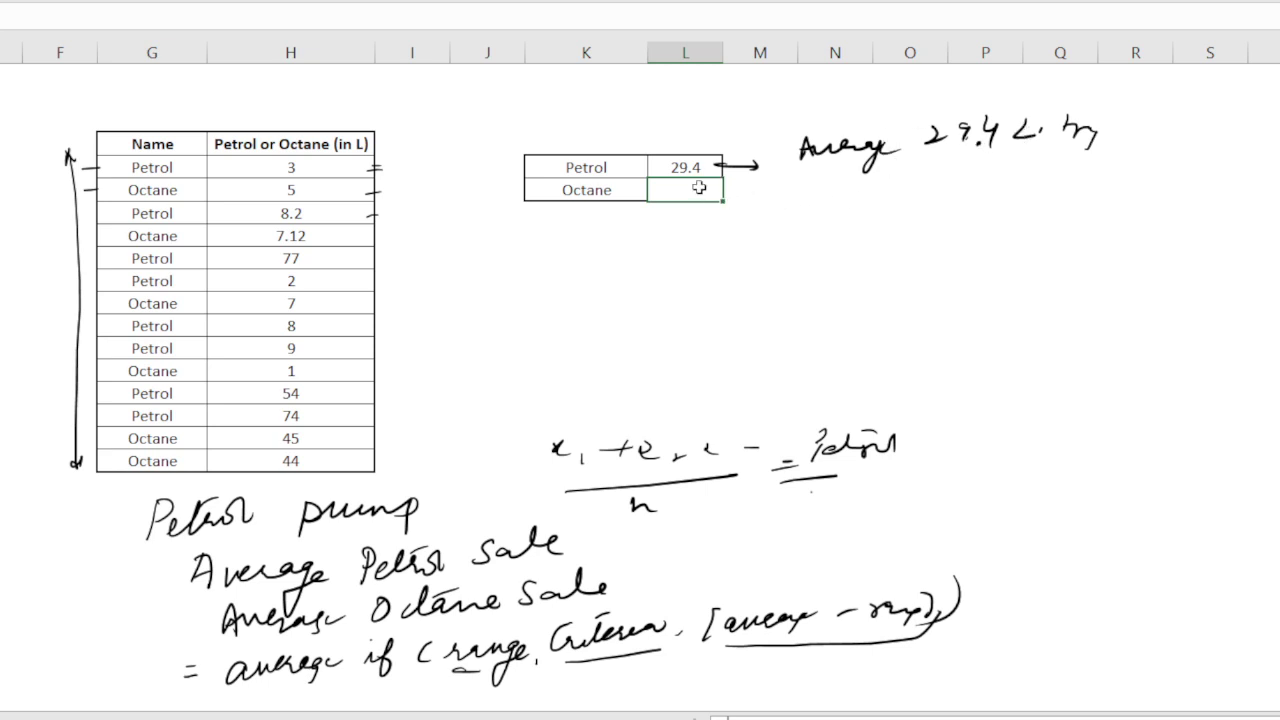
Step: In the Octane result cell, enter =averageif(G4:G18,K6,H4:H18) to get 18.18667
{"action": "type", "text": "="}
{"action": "type", "text": "av"}
{"action": "type", "text": "era"}
{"action": "type", "text": "rage"}
{"action": "type", "text": "if("}
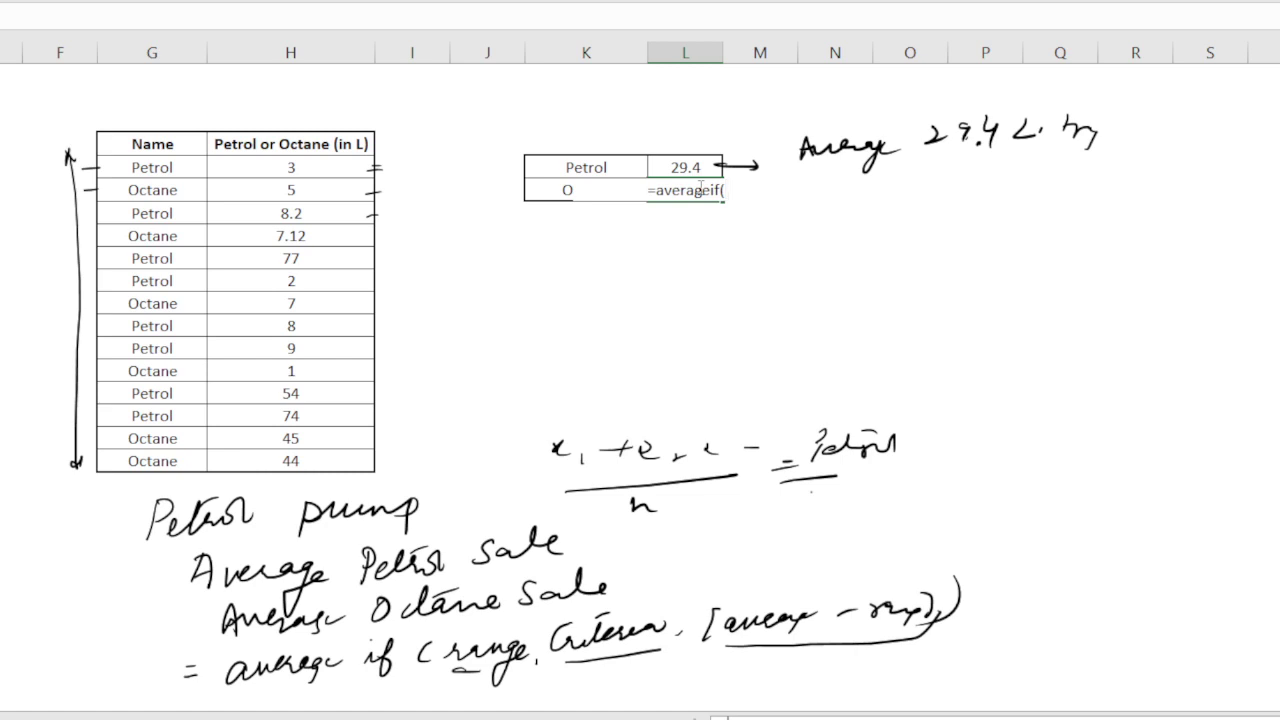
{"action": "key", "text": "Left"}
{"action": "key", "text": "Left"}
{"action": "key", "text": "Left"}
{"action": "key", "text": "Left"}
{"action": "key", "text": "Left"}
{"action": "key", "text": "Up"}
{"action": "key", "text": "Up"}
{"action": "key", "text": "ctrl+shift+Down"}
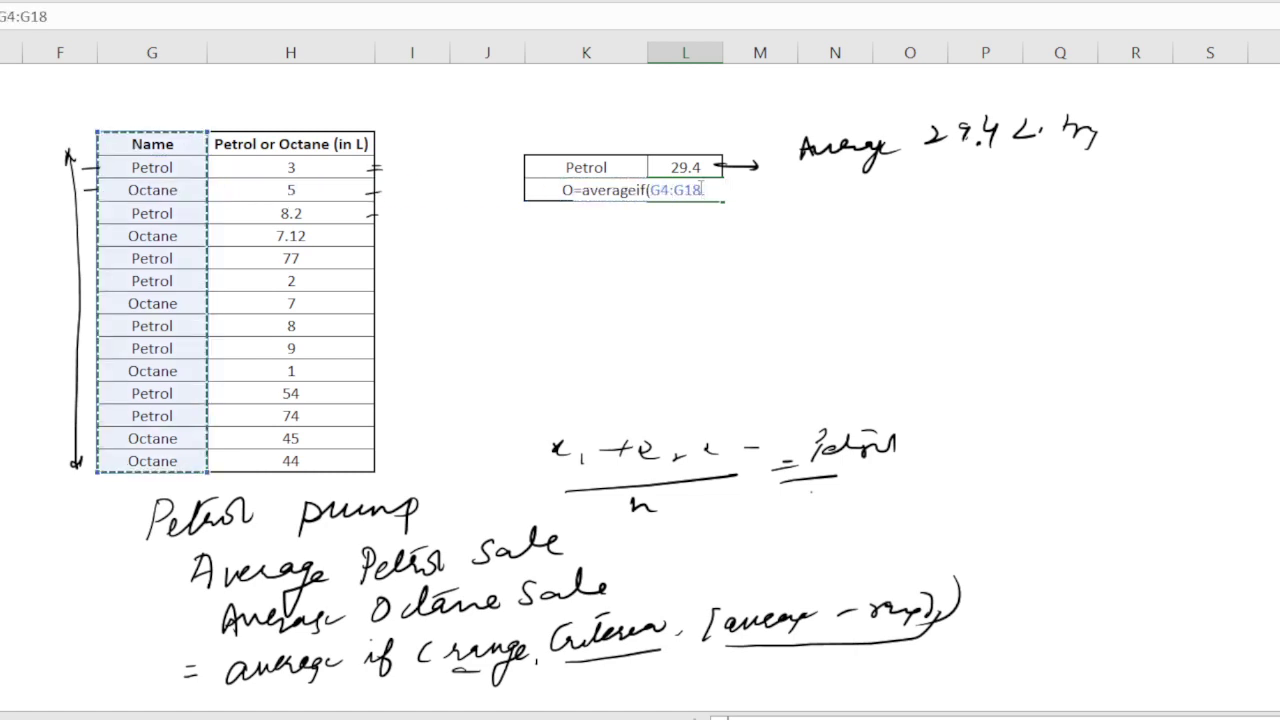
{"action": "type", "text": ","}
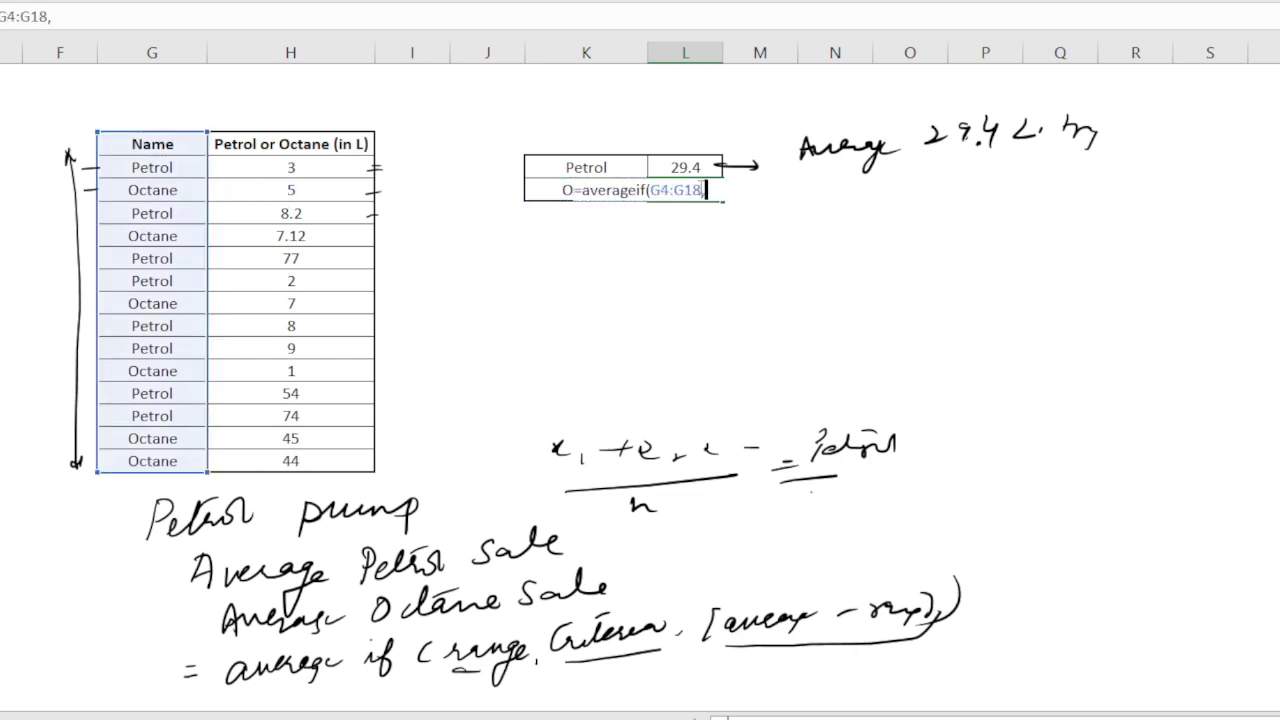
{"action": "left_click", "coordinate": [600, 190]}
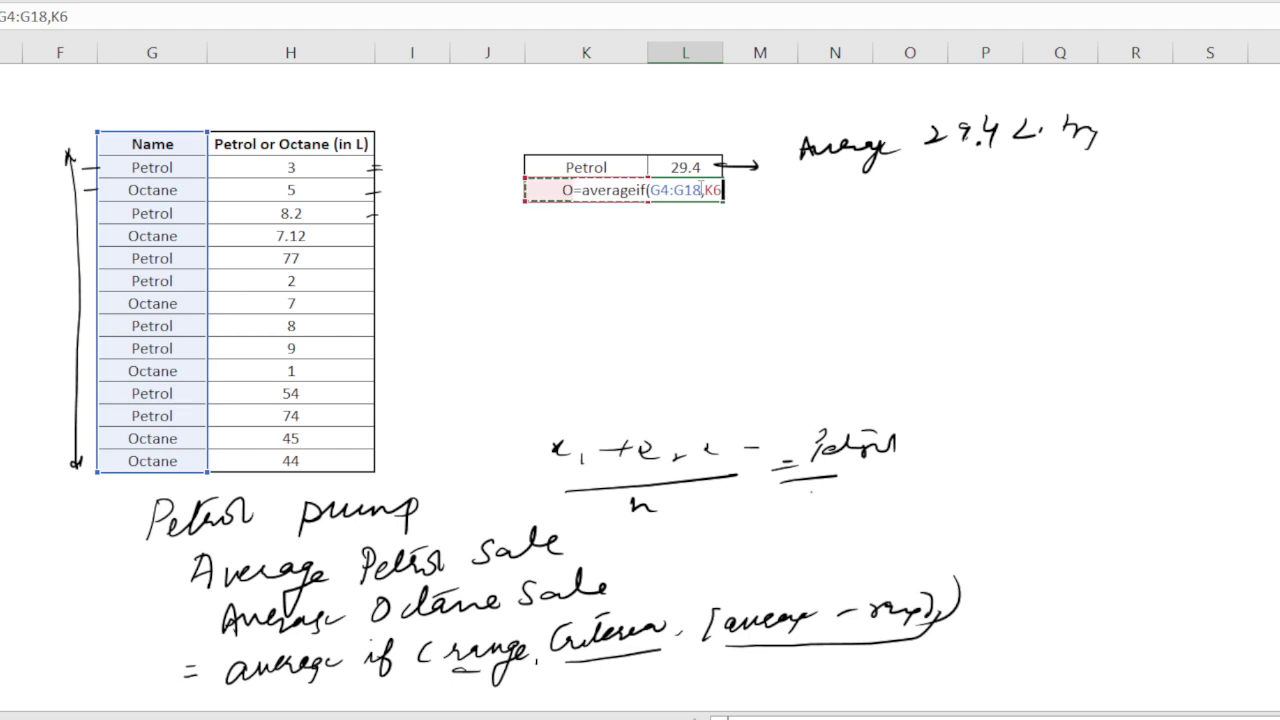
{"action": "type", "text": ","}
{"action": "key", "text": "Left"}
{"action": "key", "text": "Left"}
{"action": "key", "text": "Left"}
{"action": "key", "text": "Up"}
{"action": "key", "text": "Up"}
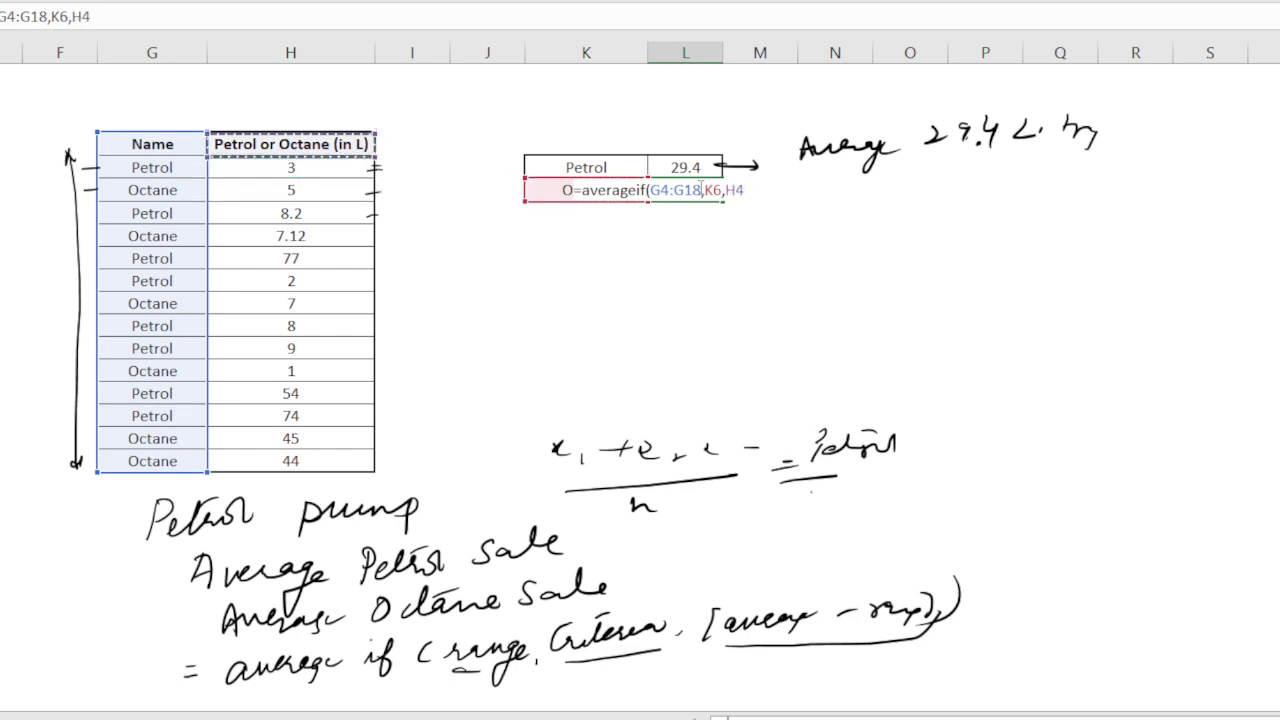
{"action": "key", "text": "ctrl+shift+Down"}
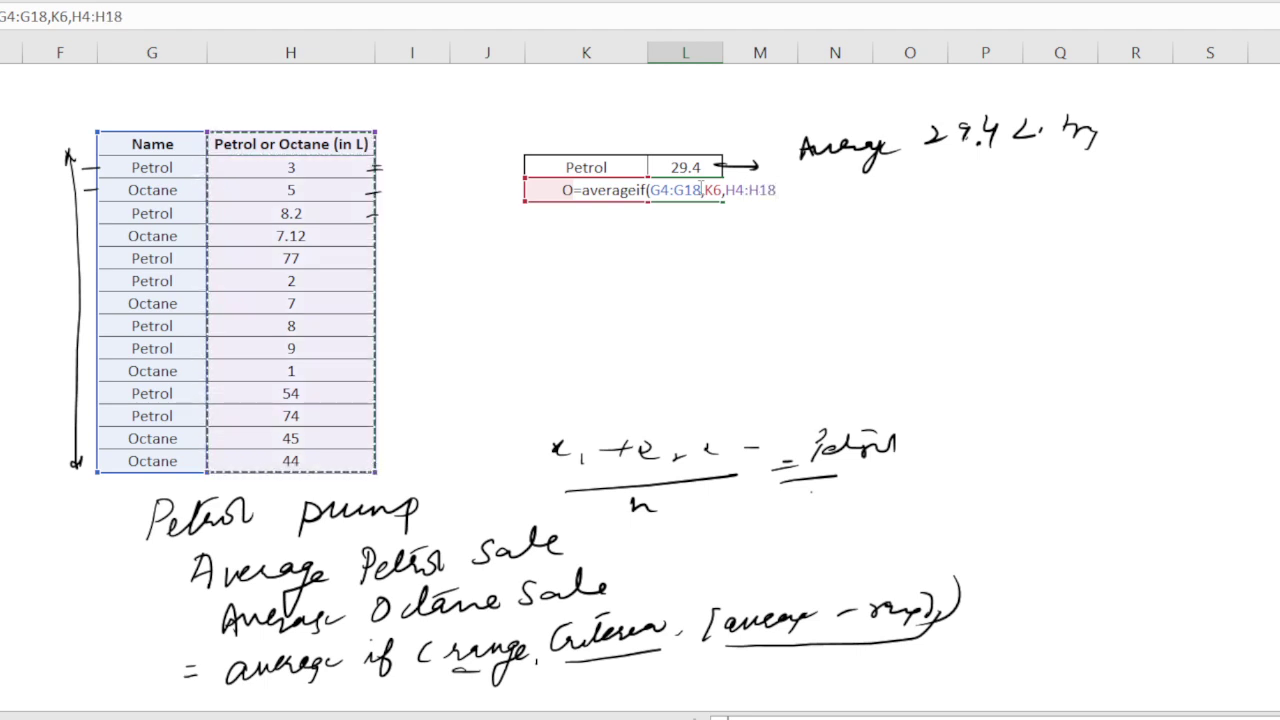
{"action": "type", "text": ")"}
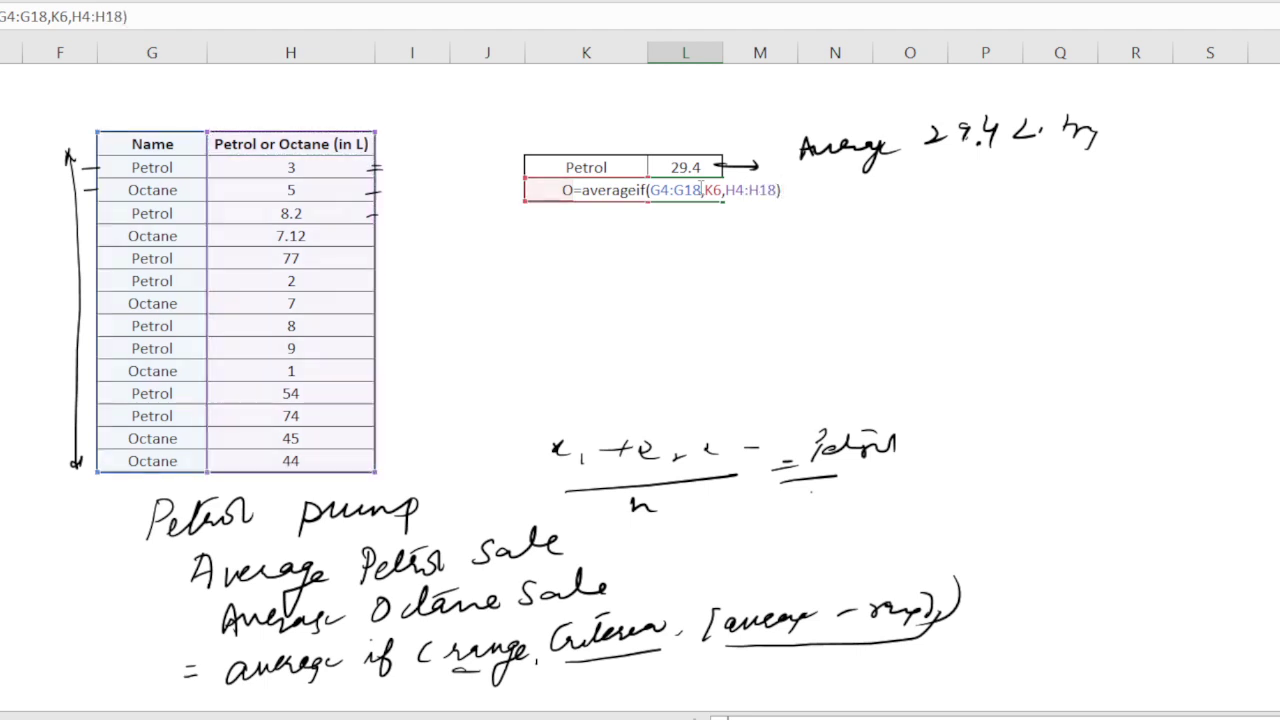
{"action": "key", "text": "Return"}
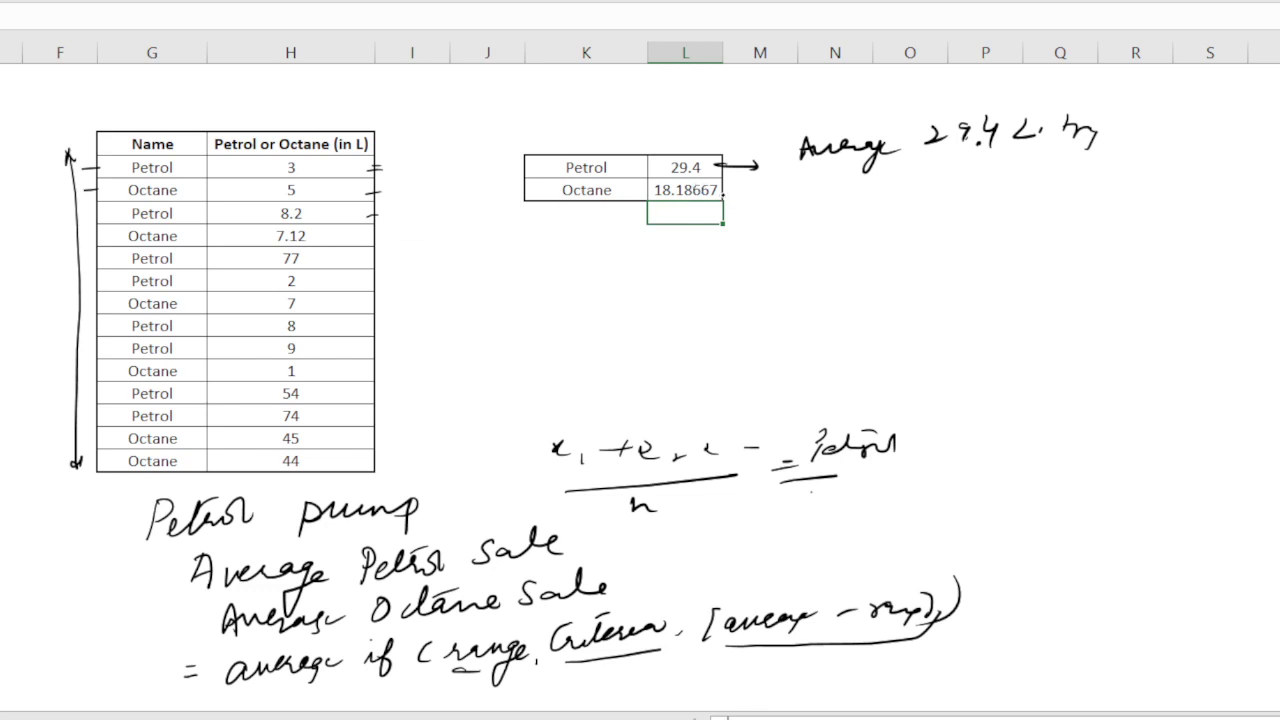
Step: Ink an arrow from 18.18667 with a Petrol label, and write 'Practice' above the table
{"action": "left_click_drag", "start_coordinate": [720, 196], "coordinate": [895, 182]}
{"action": "mouse_move", "coordinate": [934, 157]}
{"action": "left_mouse_down"}
{"action": "mouse_move", "coordinate": [955, 172]}
{"action": "mouse_move", "coordinate": [1022, 172]}
{"action": "mouse_move", "coordinate": [1042, 152]}
{"action": "mouse_move", "coordinate": [1010, 152]}
{"action": "left_mouse_up"}
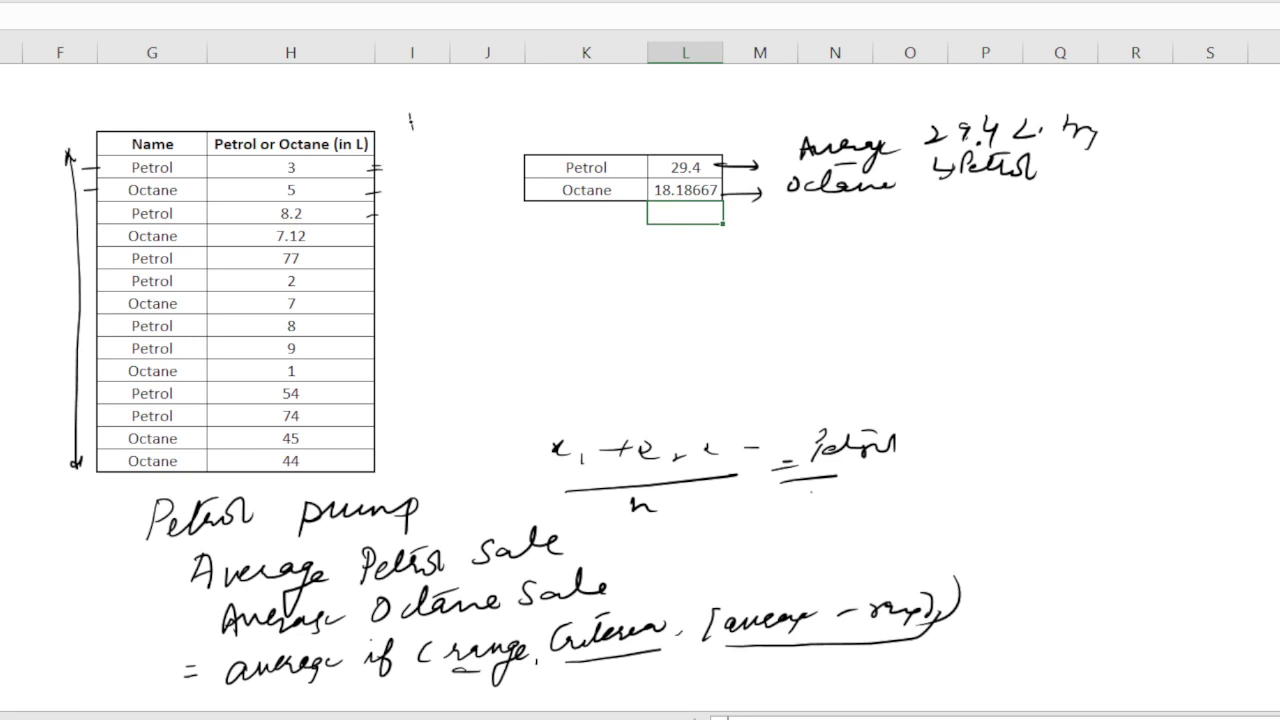
{"action": "mouse_move", "coordinate": [409, 112]}
{"action": "left_mouse_down"}
{"action": "mouse_move", "coordinate": [410, 136]}
{"action": "mouse_move", "coordinate": [414, 122]}
{"action": "left_mouse_up"}
{"action": "mouse_move", "coordinate": [420, 132]}
{"action": "left_mouse_down"}
{"action": "mouse_move", "coordinate": [427, 116]}
{"action": "mouse_move", "coordinate": [504, 88]}
{"action": "mouse_move", "coordinate": [482, 124]}
{"action": "left_mouse_up"}
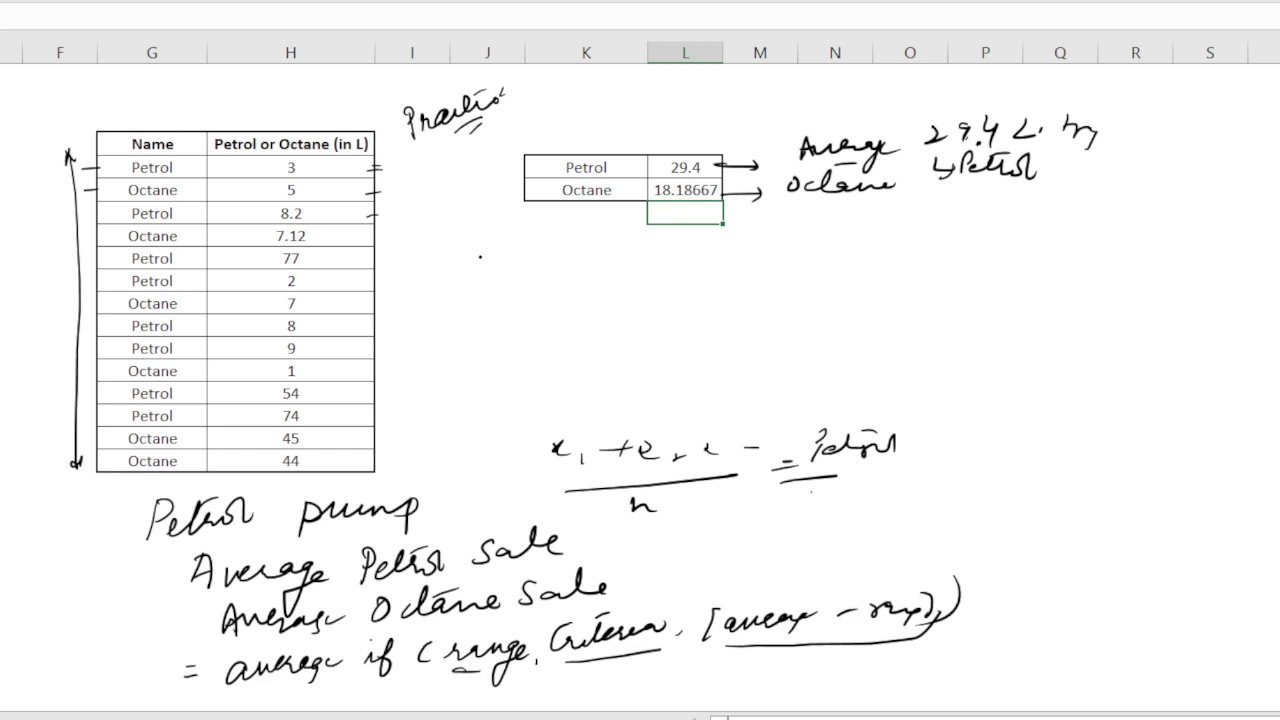
Step: Handwrite '10 → agent' below the results
{"action": "left_click_drag", "start_coordinate": [478, 252], "coordinate": [477, 280]}
{"action": "left_click_drag", "start_coordinate": [496, 257], "coordinate": [540, 268]}
{"action": "mouse_move", "coordinate": [590, 256]}
{"action": "left_mouse_down"}
{"action": "mouse_move", "coordinate": [610, 262]}
{"action": "mouse_move", "coordinate": [590, 306]}
{"action": "mouse_move", "coordinate": [664, 252]}
{"action": "left_mouse_up"}
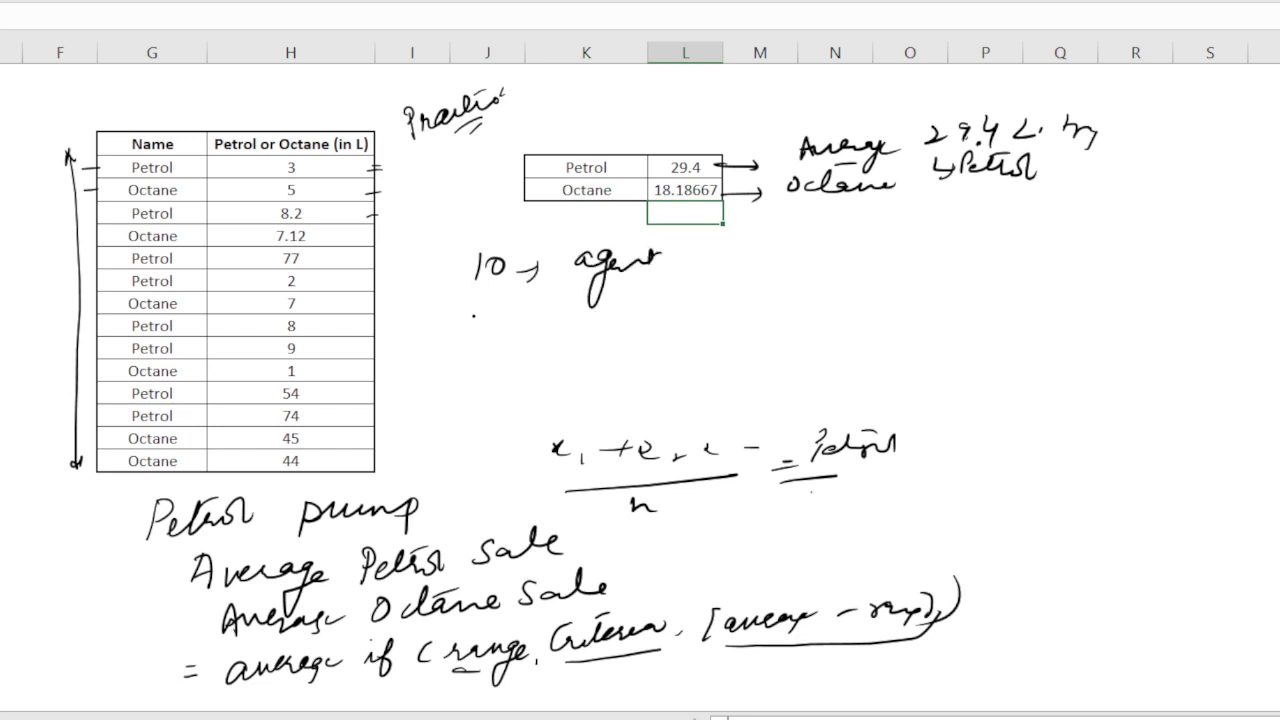
Step: Ink a circled '100 average per call' and a double-underlined '1000 →', undoing a stray mark
{"action": "mouse_move", "coordinate": [456, 310]}
{"action": "left_mouse_down"}
{"action": "mouse_move", "coordinate": [455, 336]}
{"action": "mouse_move", "coordinate": [472, 318]}
{"action": "left_mouse_up"}
{"action": "left_click_drag", "start_coordinate": [496, 316], "coordinate": [474, 386]}
{"action": "left_click_drag", "start_coordinate": [500, 362], "coordinate": [546, 348]}
{"action": "left_click_drag", "start_coordinate": [476, 398], "coordinate": [534, 384]}
{"action": "left_click_drag", "start_coordinate": [482, 410], "coordinate": [532, 393]}
{"action": "mouse_move", "coordinate": [614, 350]}
{"action": "left_mouse_down"}
{"action": "mouse_move", "coordinate": [646, 341]}
{"action": "mouse_move", "coordinate": [636, 350]}
{"action": "left_mouse_up"}
{"action": "mouse_move", "coordinate": [514, 308]}
{"action": "left_mouse_down"}
{"action": "mouse_move", "coordinate": [458, 302]}
{"action": "mouse_move", "coordinate": [510, 332]}
{"action": "mouse_move", "coordinate": [666, 284]}
{"action": "mouse_move", "coordinate": [692, 280]}
{"action": "mouse_move", "coordinate": [714, 298]}
{"action": "left_mouse_up"}
{"action": "mouse_move", "coordinate": [713, 306]}
{"action": "left_mouse_down"}
{"action": "mouse_move", "coordinate": [770, 272]}
{"action": "mouse_move", "coordinate": [862, 276]}
{"action": "left_mouse_up"}
{"action": "key", "text": "ctrl+z"}
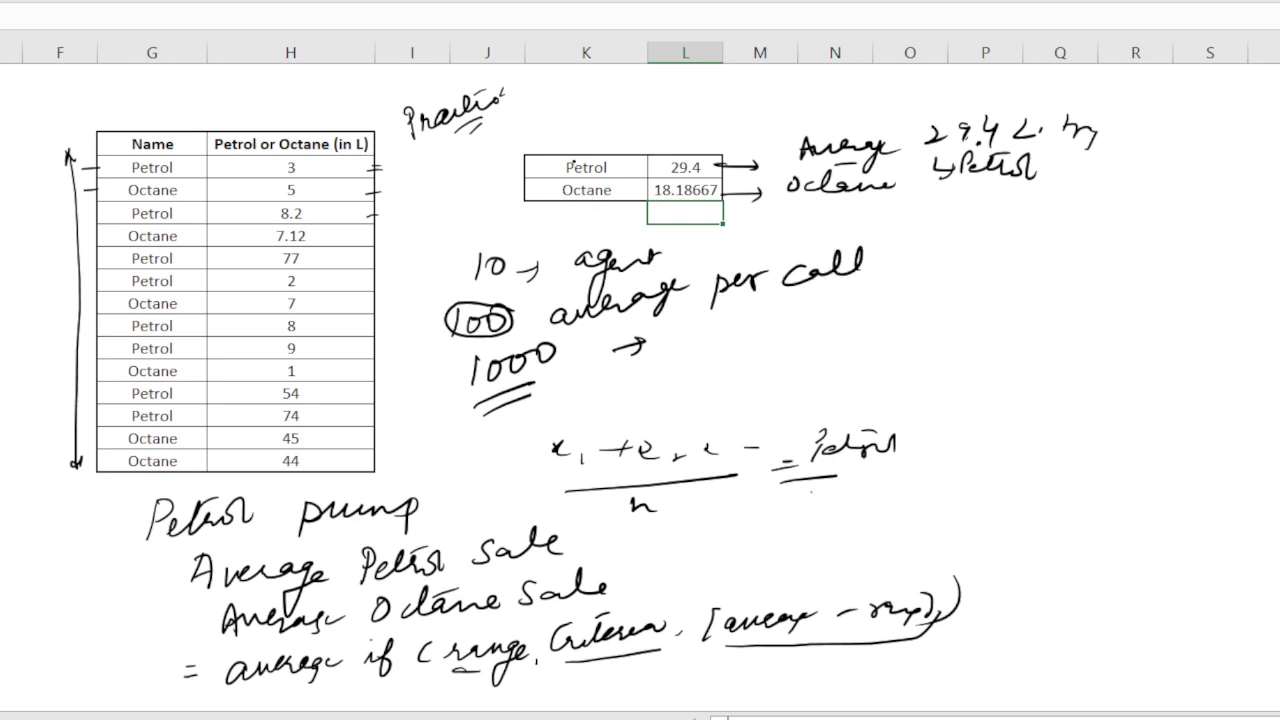
Step: Add a 'Names' arrow at the Petrol label, a circled 'AHT' arrow, and brackets around the 29.4 note
{"action": "left_click_drag", "start_coordinate": [494, 170], "coordinate": [536, 169]}
{"action": "left_click_drag", "start_coordinate": [524, 163], "coordinate": [527, 179]}
{"action": "mouse_move", "coordinate": [442, 178]}
{"action": "left_mouse_down"}
{"action": "mouse_move", "coordinate": [486, 170]}
{"action": "mouse_move", "coordinate": [528, 136]}
{"action": "left_mouse_up"}
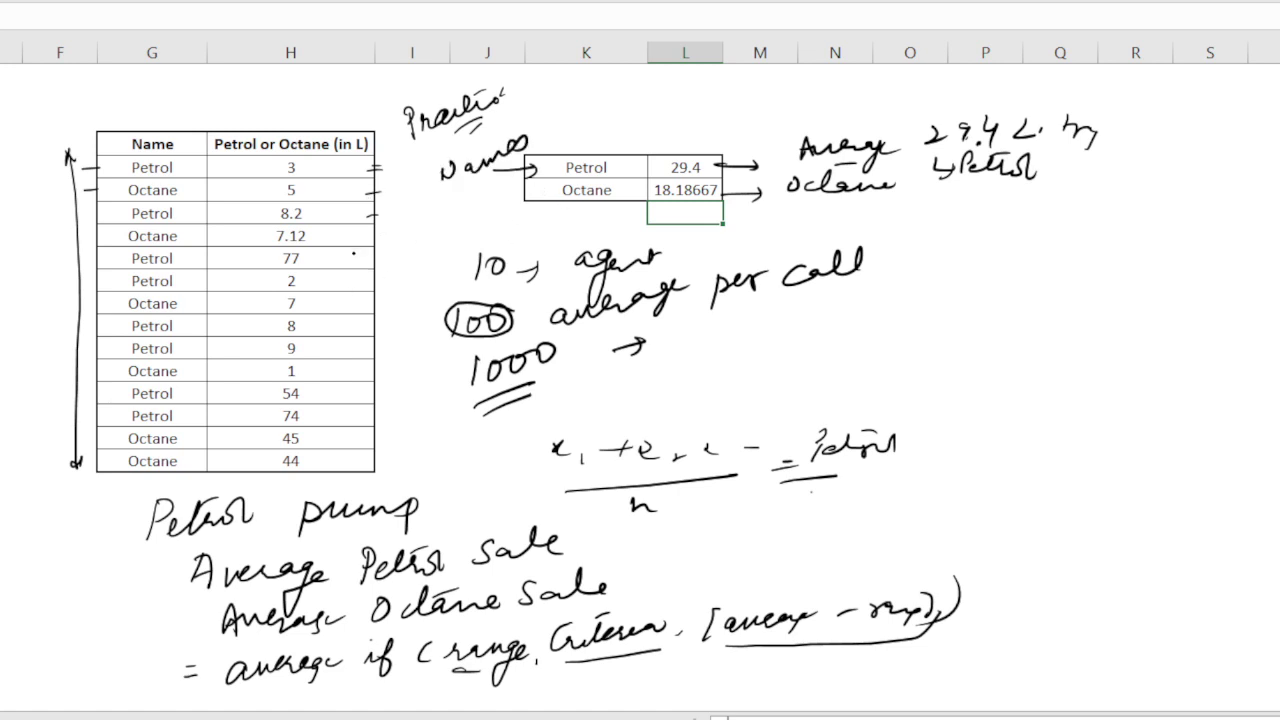
{"action": "mouse_move", "coordinate": [353, 254]}
{"action": "left_mouse_down"}
{"action": "mouse_move", "coordinate": [390, 252]}
{"action": "mouse_move", "coordinate": [414, 226]}
{"action": "left_mouse_up"}
{"action": "left_click_drag", "start_coordinate": [410, 236], "coordinate": [466, 211]}
{"action": "mouse_move", "coordinate": [456, 213]}
{"action": "left_mouse_down"}
{"action": "mouse_move", "coordinate": [454, 234]}
{"action": "mouse_move", "coordinate": [410, 242]}
{"action": "mouse_move", "coordinate": [480, 202]}
{"action": "left_mouse_up"}
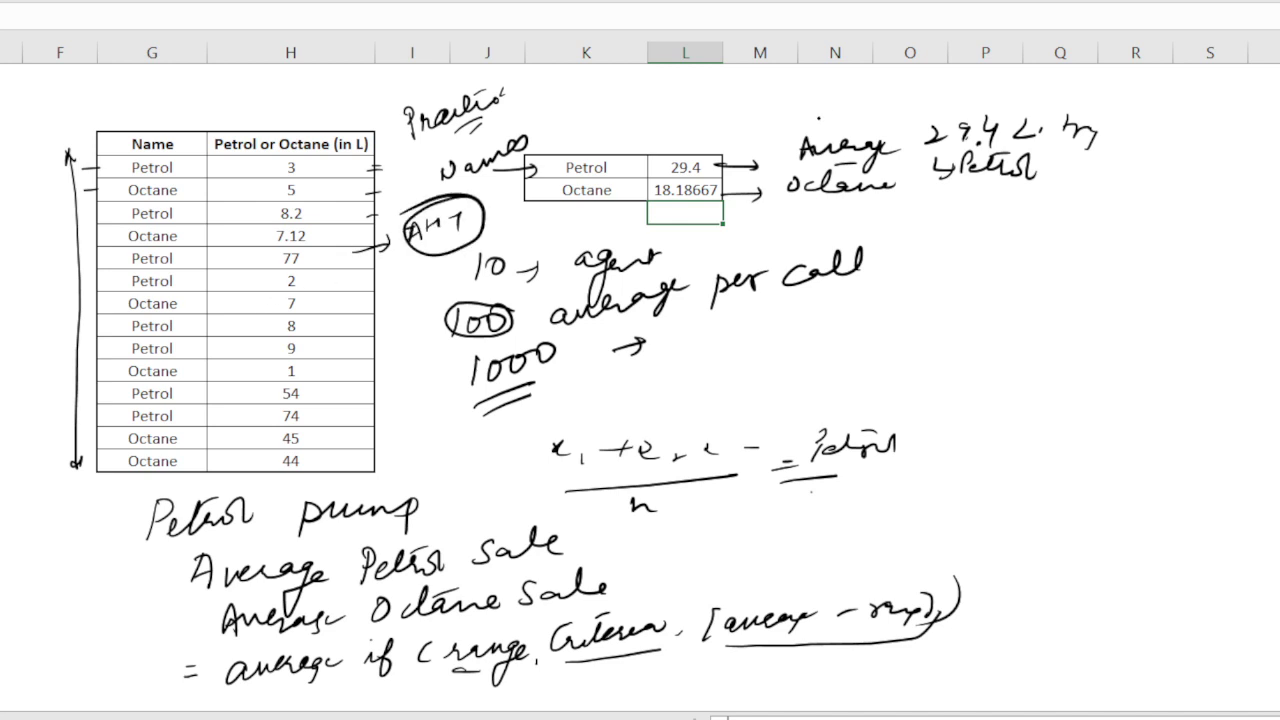
{"action": "left_click_drag", "start_coordinate": [794, 124], "coordinate": [792, 157]}
{"action": "left_click_drag", "start_coordinate": [1080, 98], "coordinate": [1060, 163]}
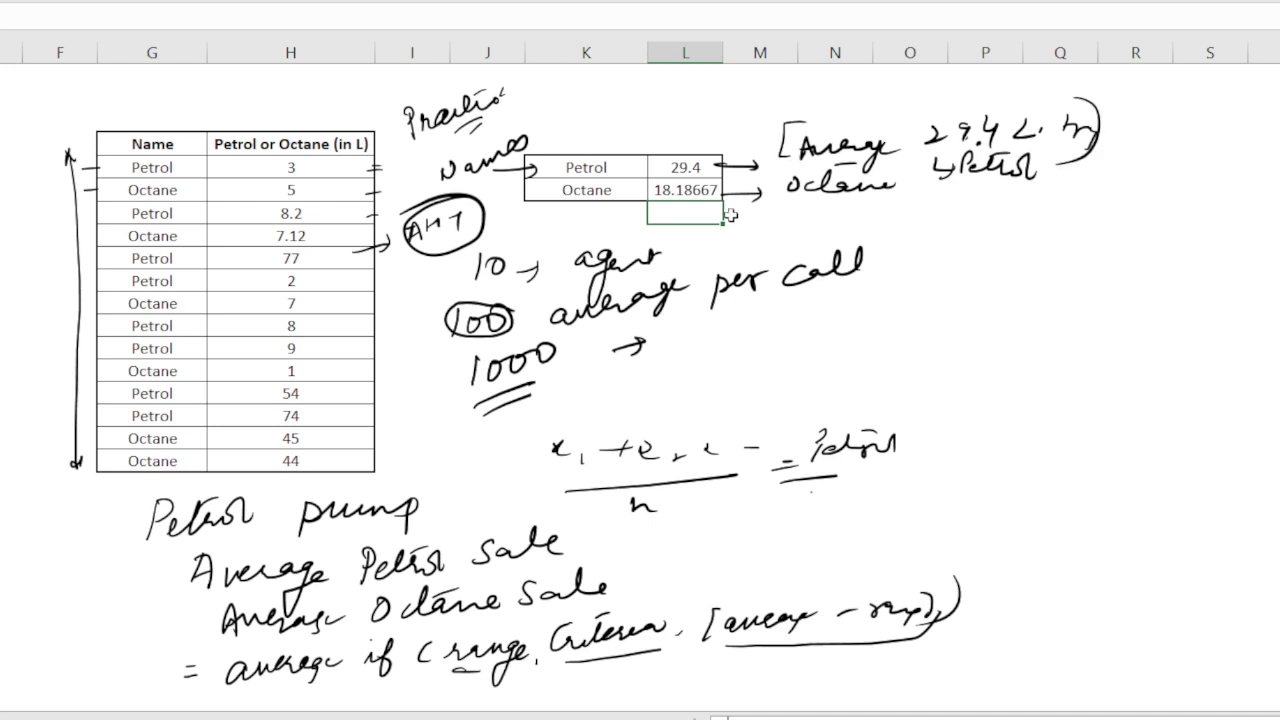